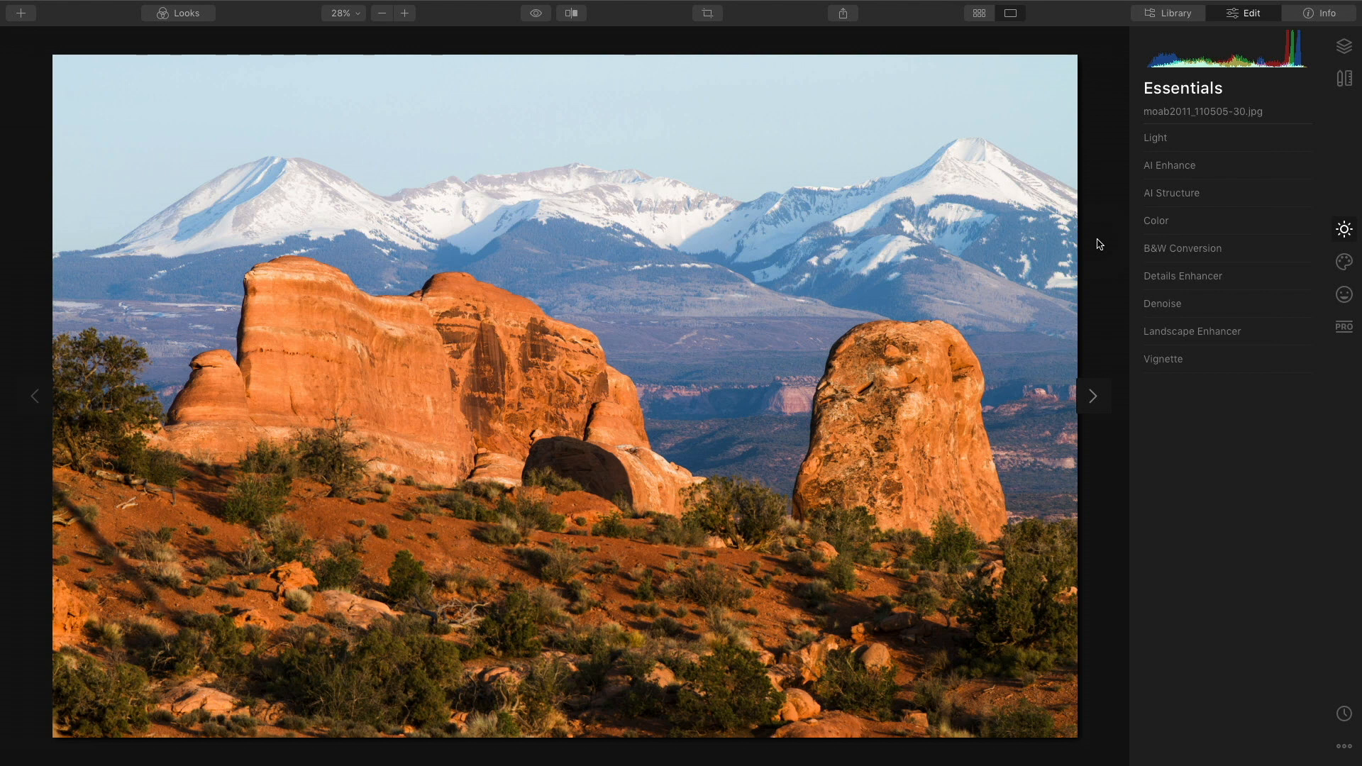
key(backslash)
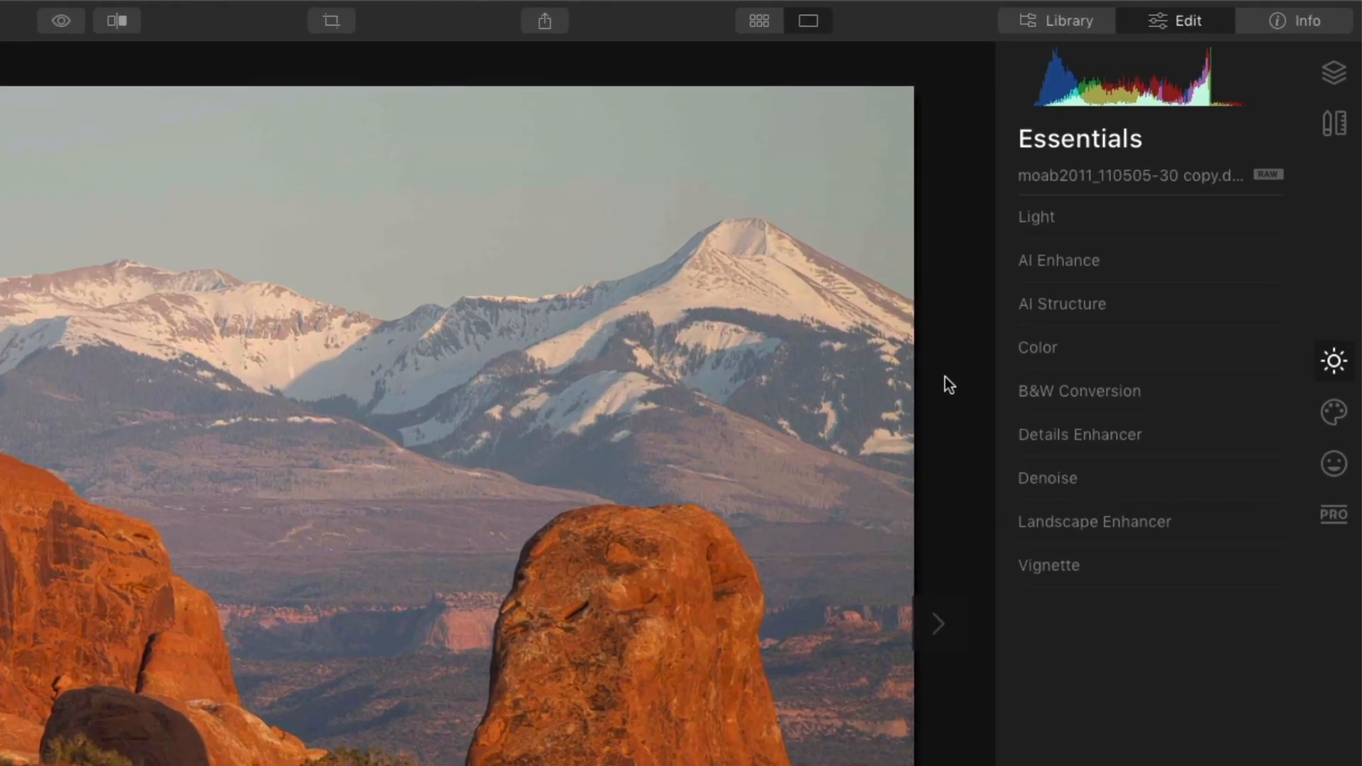
click(1235, 44)
click(1171, 19)
click(1334, 362)
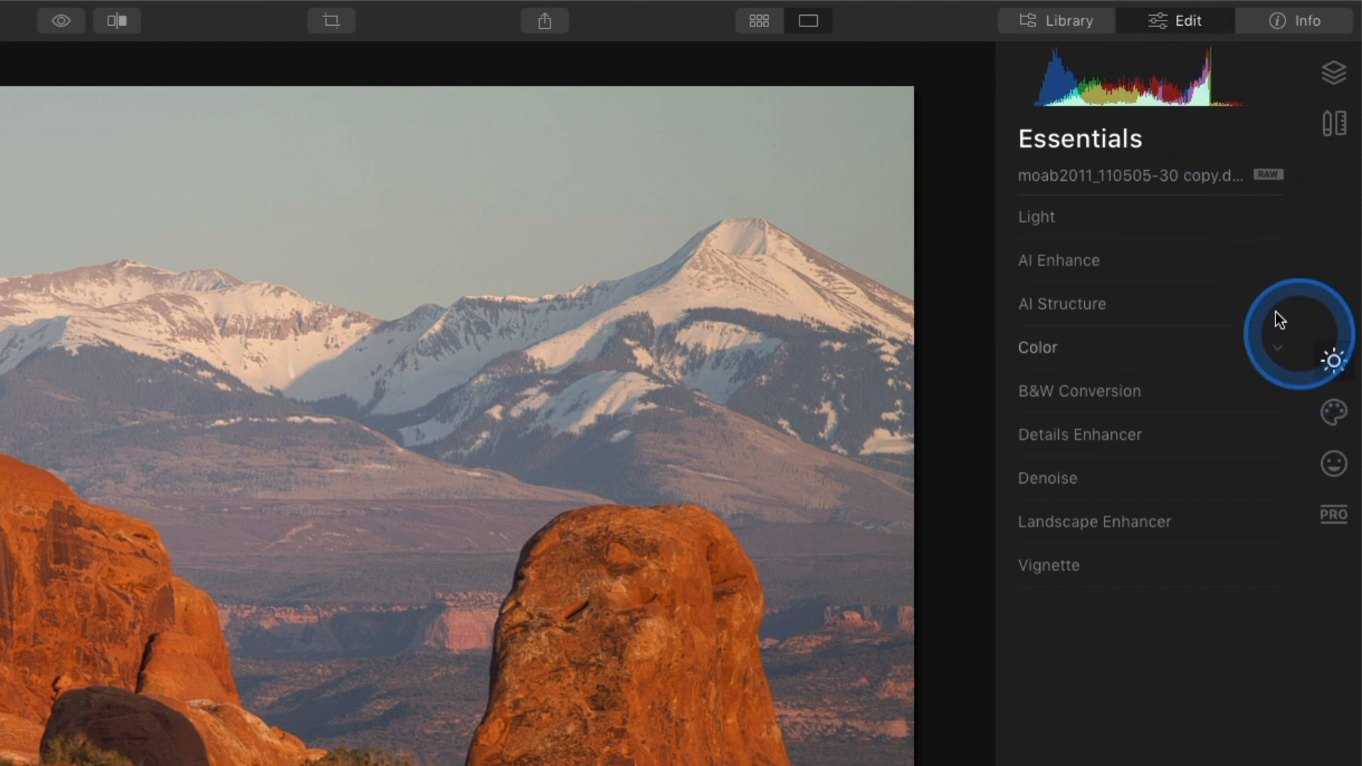
Open the Light section and set Temperature to about 4775 and Shadows to 62.
click(1156, 215)
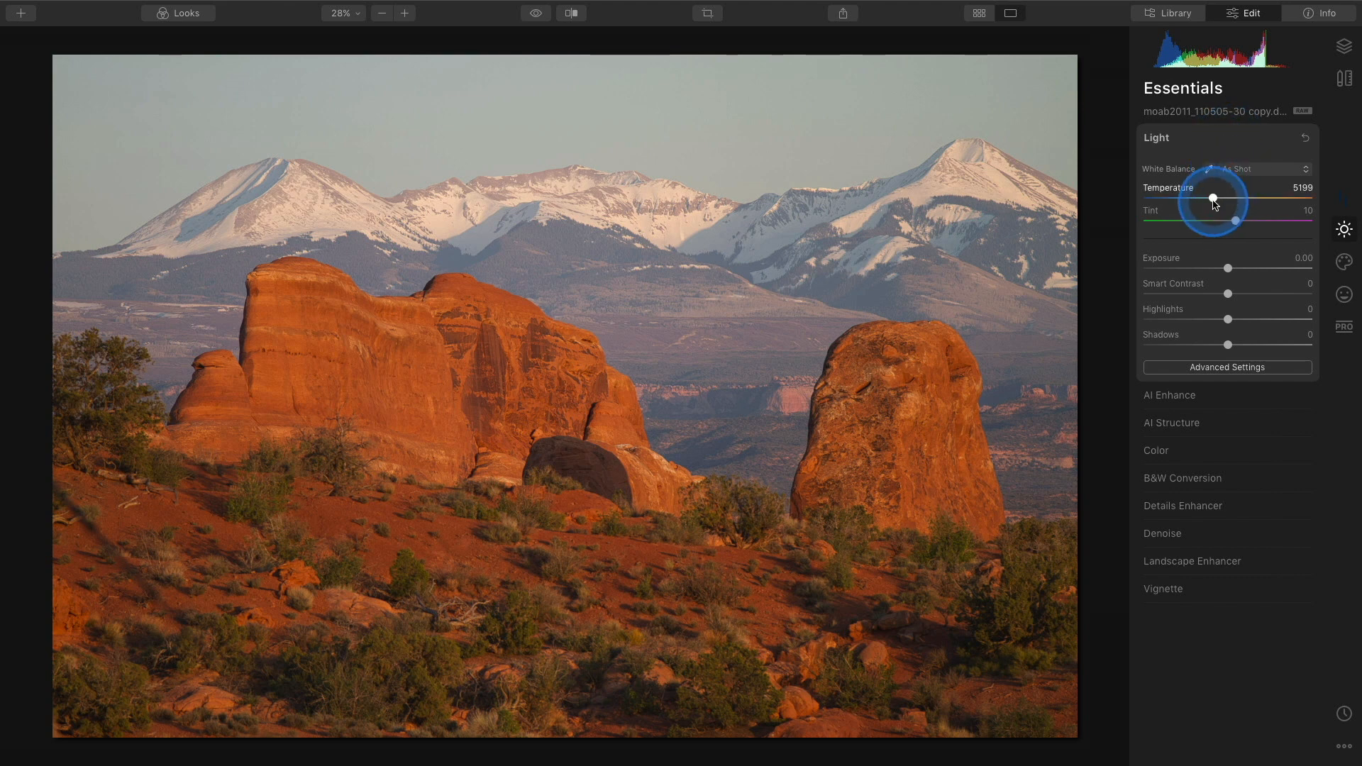
mouse_move(1214, 203)
mouse_down()
mouse_move(1165, 204)
mouse_move(1283, 198)
mouse_move(1200, 201)
mouse_move(1233, 211)
mouse_move(1209, 215)
mouse_up()
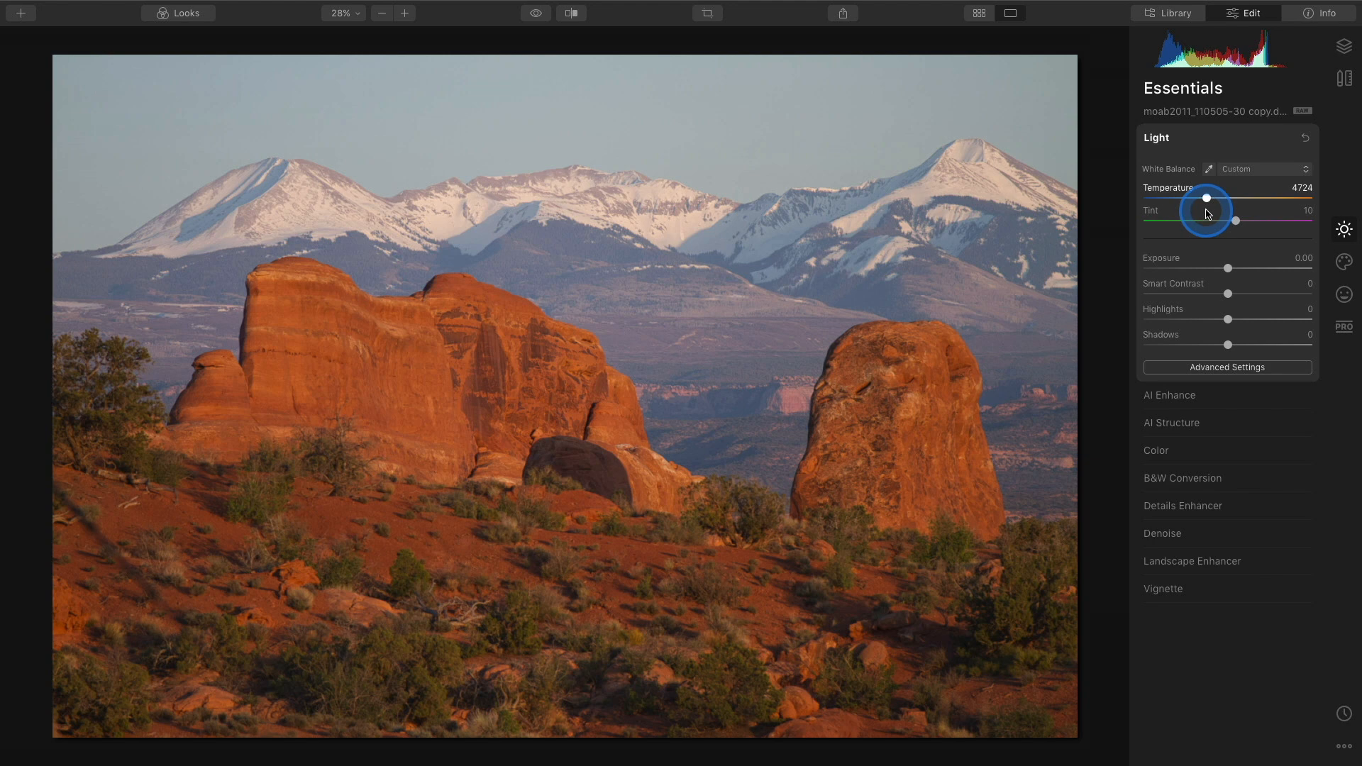
drag(1207, 214, 1209, 212)
drag(1207, 211, 1208, 211)
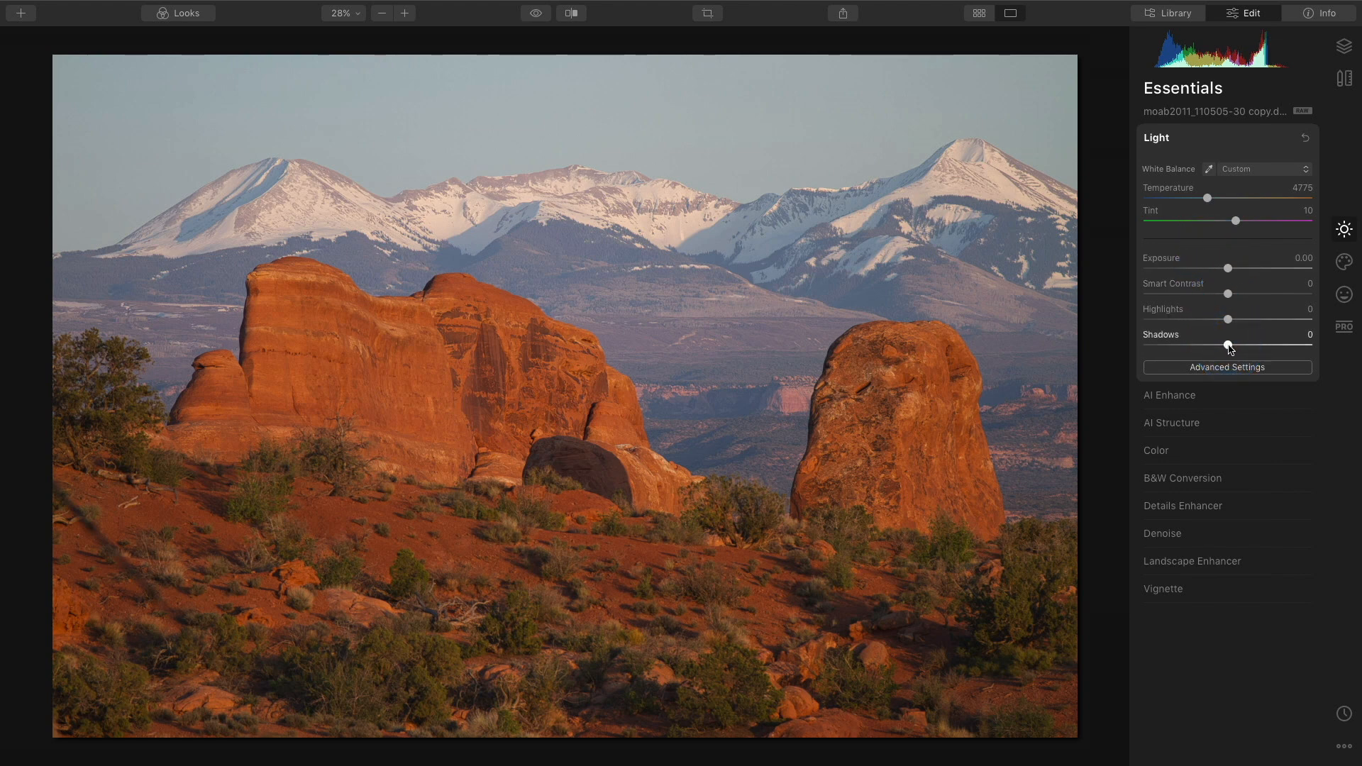
drag(1230, 347, 1285, 358)
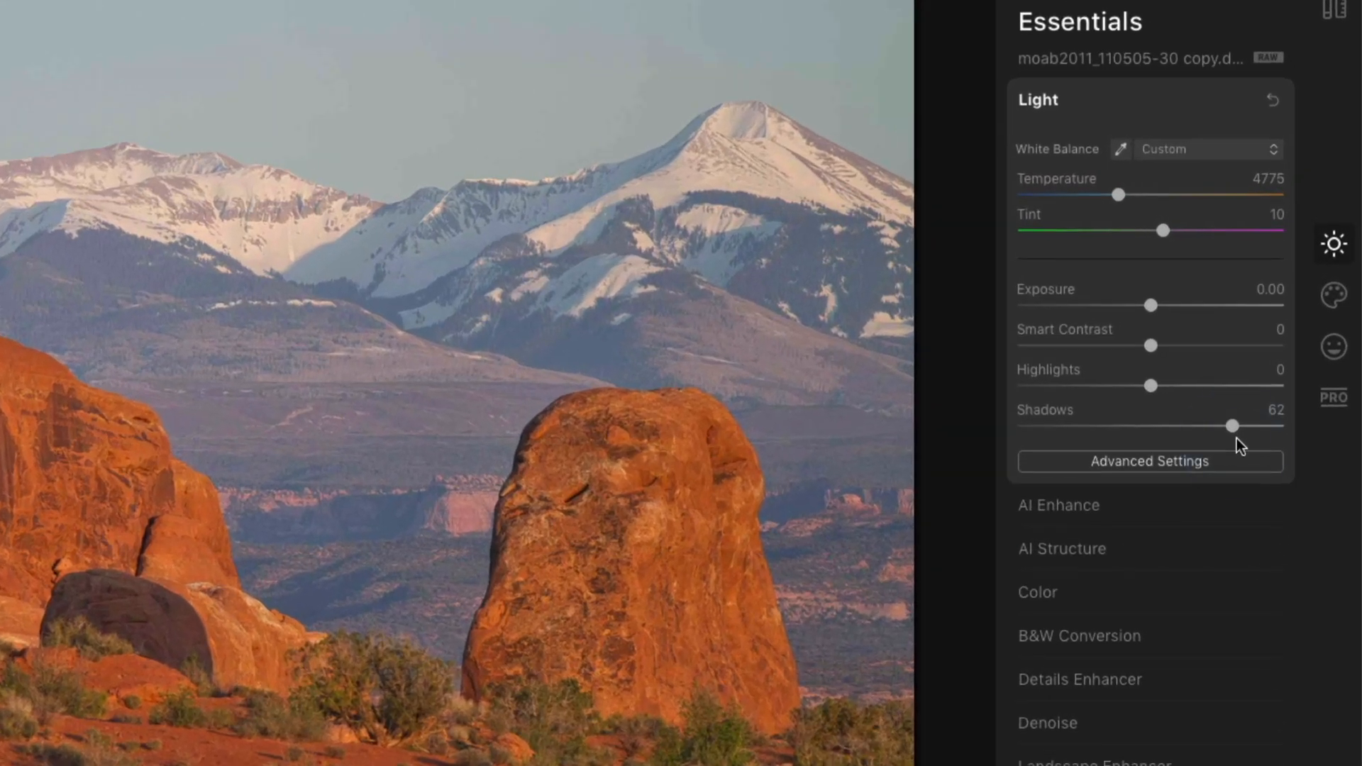
Open AI Enhance, set AI Accent to 42, and toggle the tool off and on to compare.
click(1243, 400)
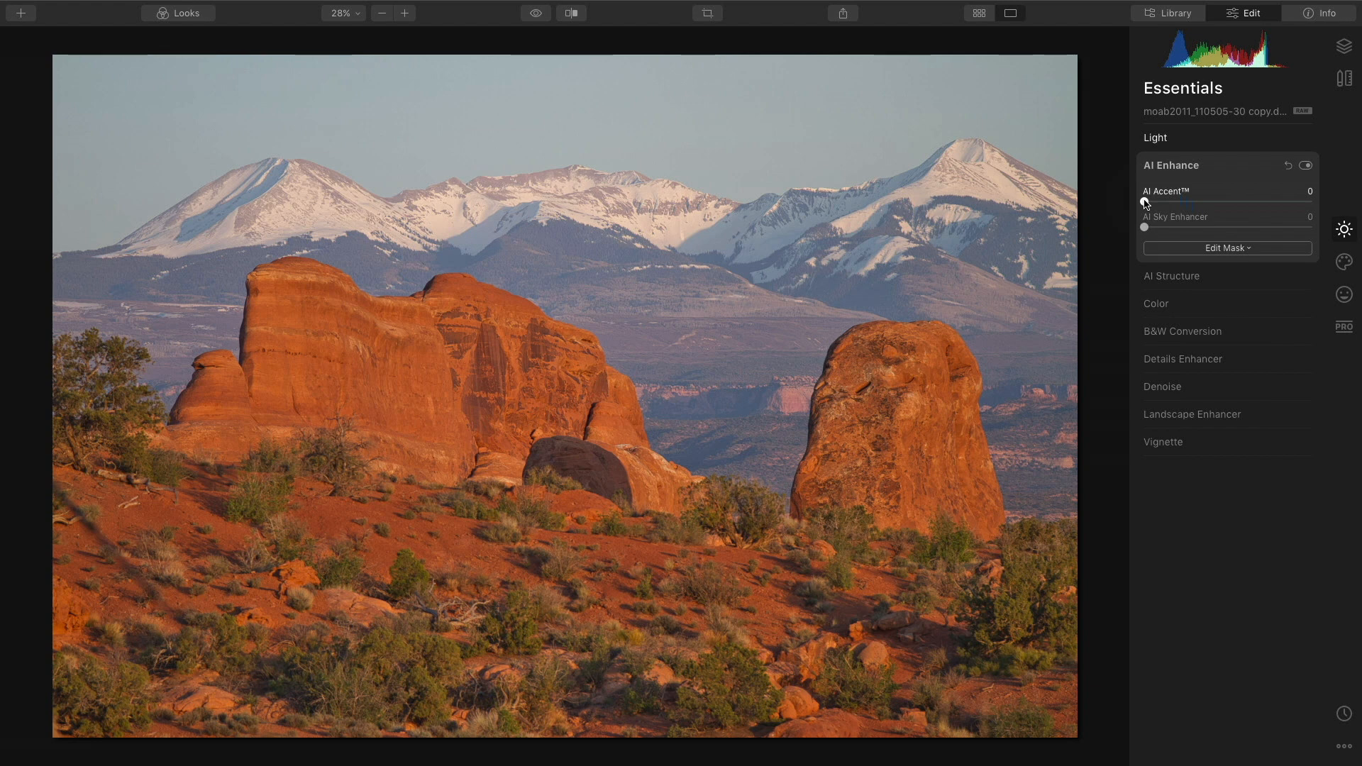
drag(1146, 202, 1218, 205)
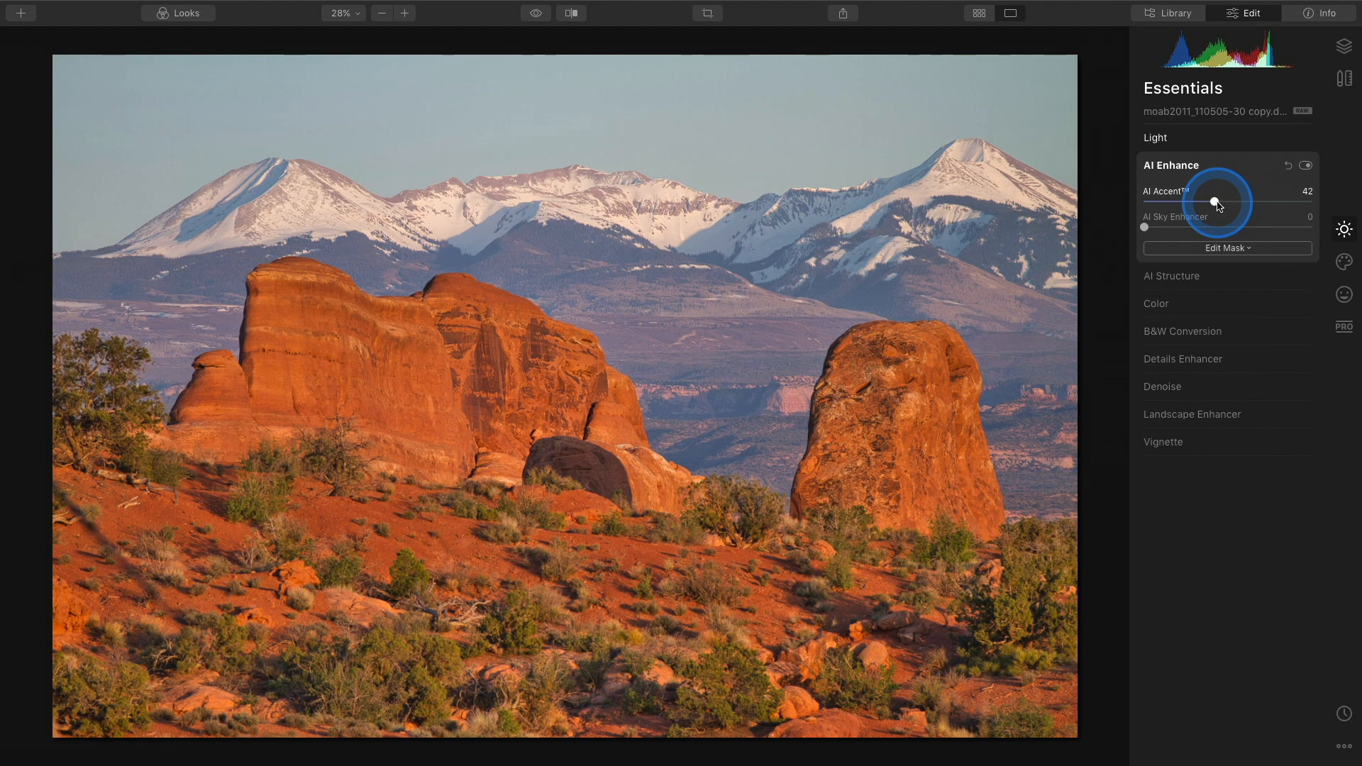
click(1307, 166)
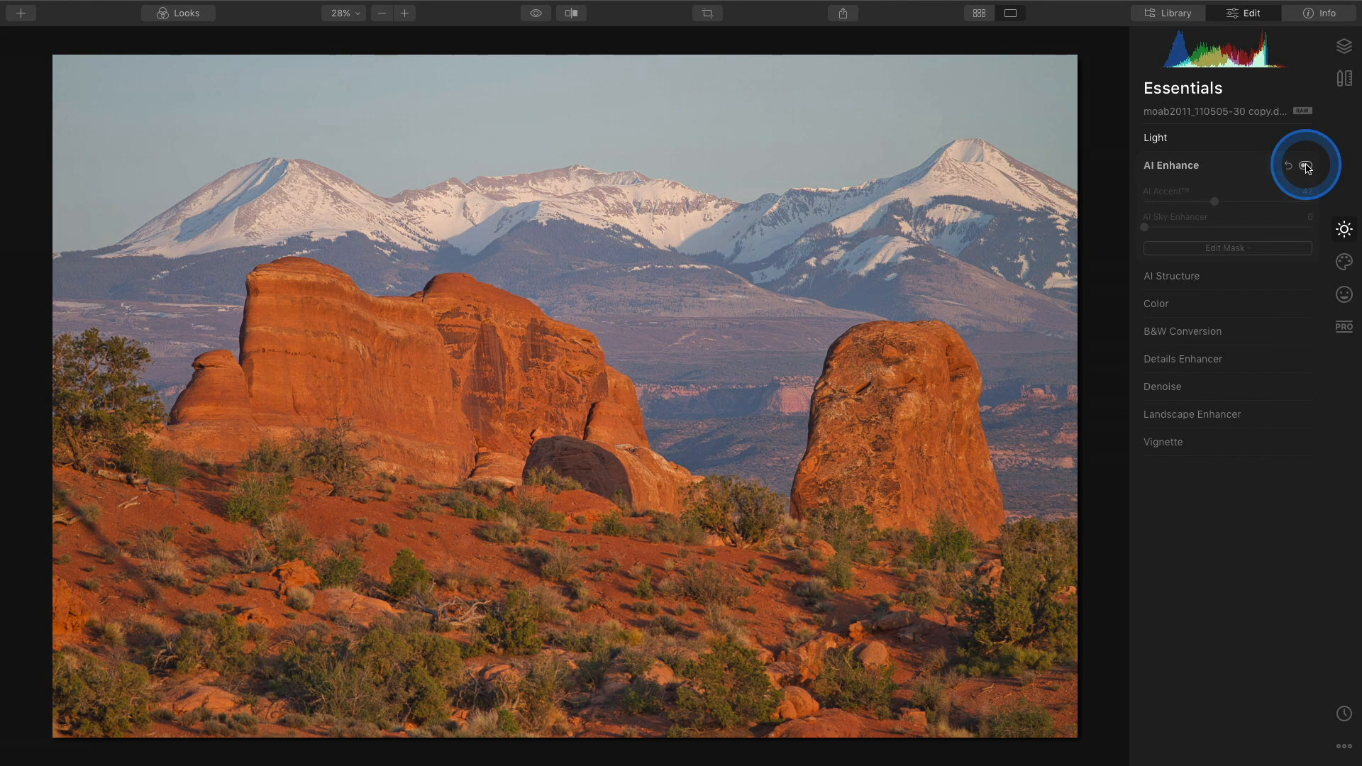
click(1307, 166)
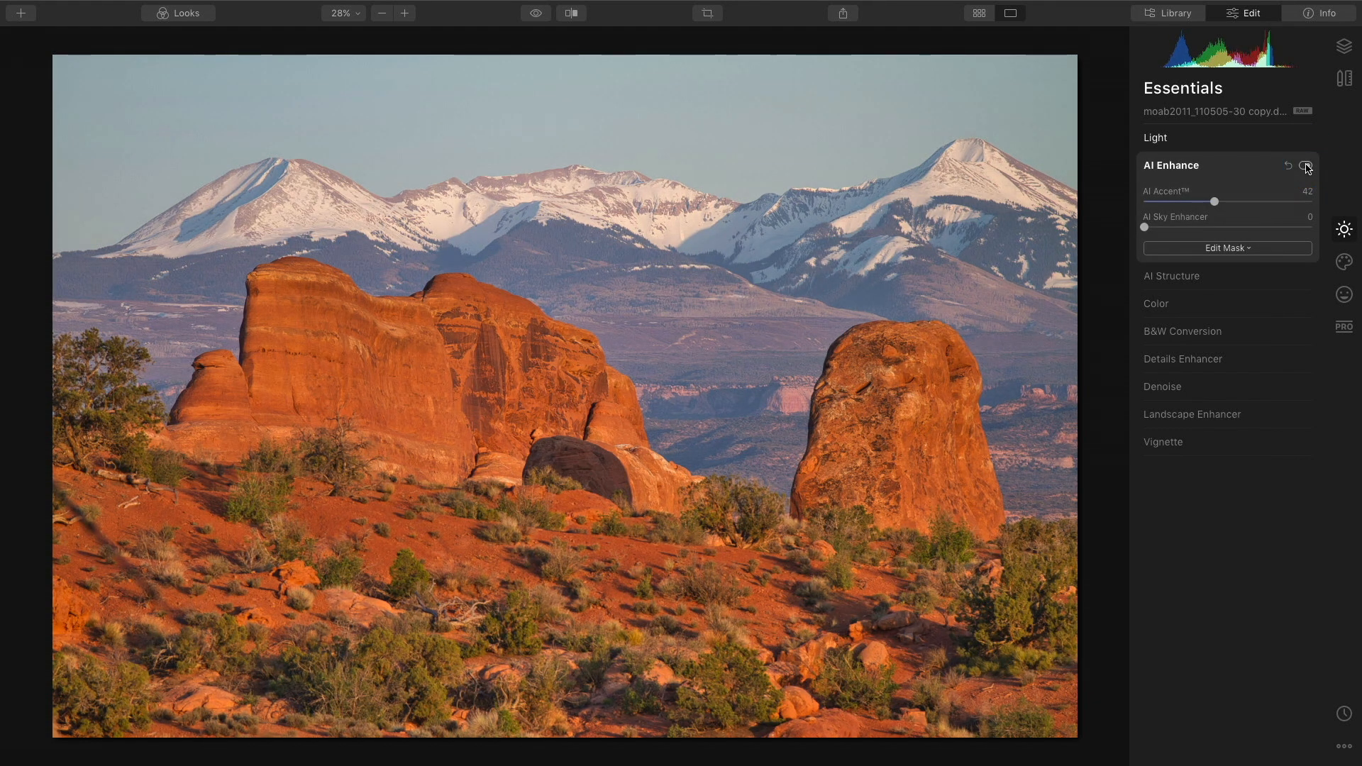
click(1307, 166)
click(1307, 166)
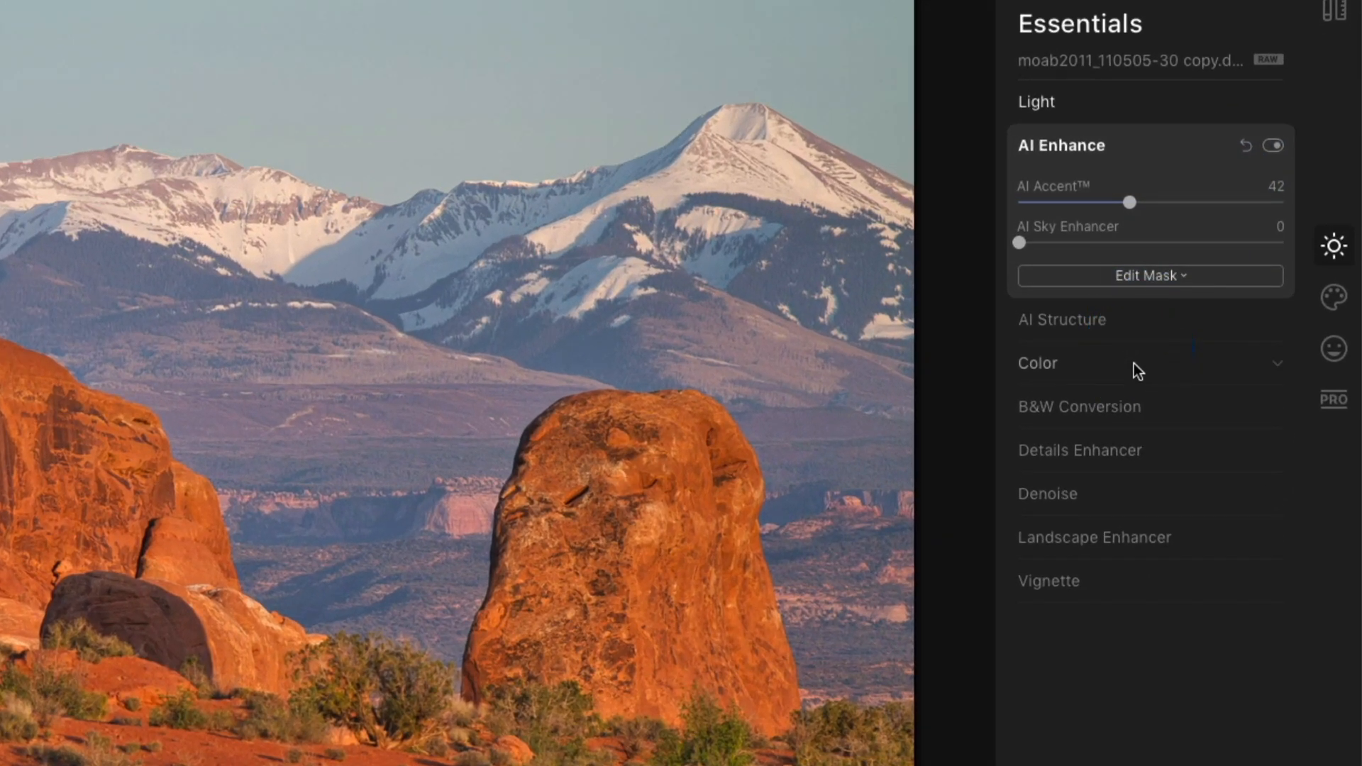
Open the Color section, set Remove Color Cast to 55, and toggle the tool off and on to compare.
click(1156, 350)
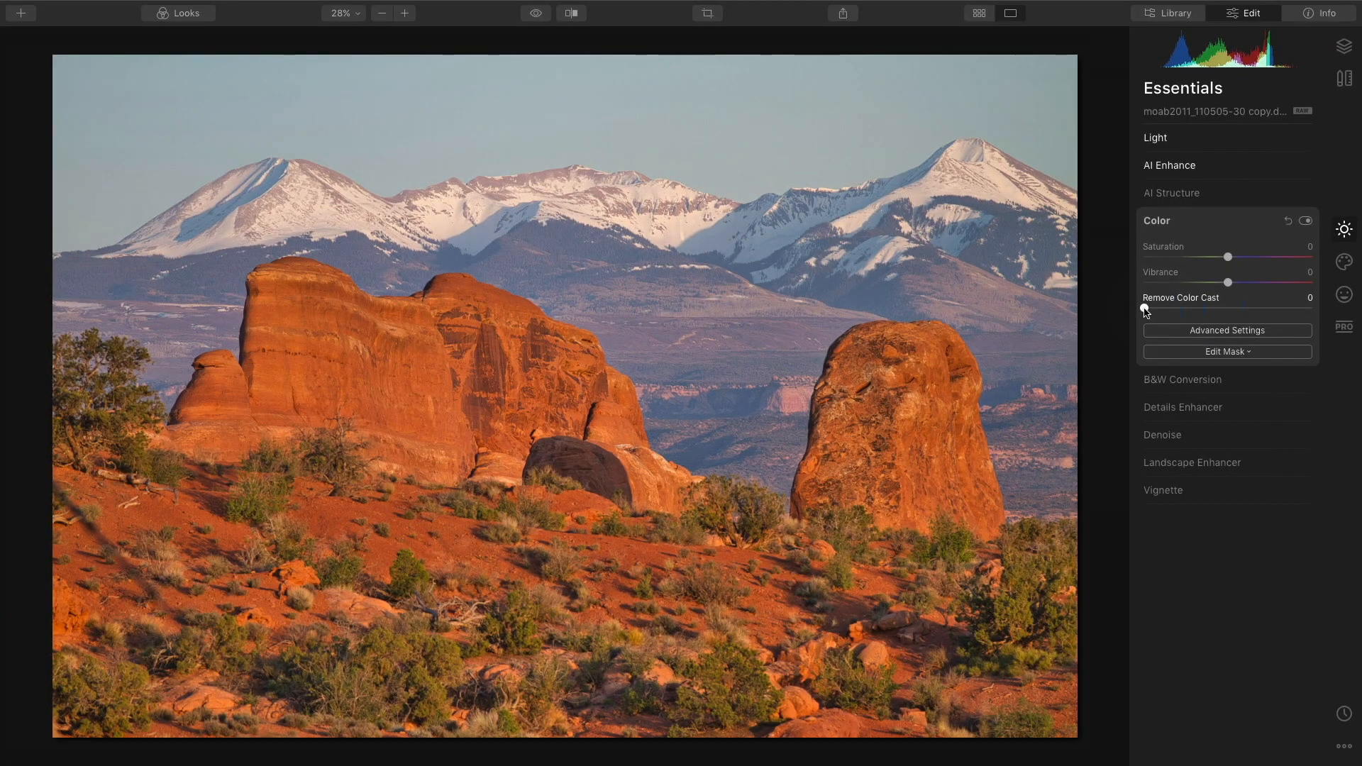
drag(1060, 348, 1101, 354)
drag(1172, 313, 1243, 315)
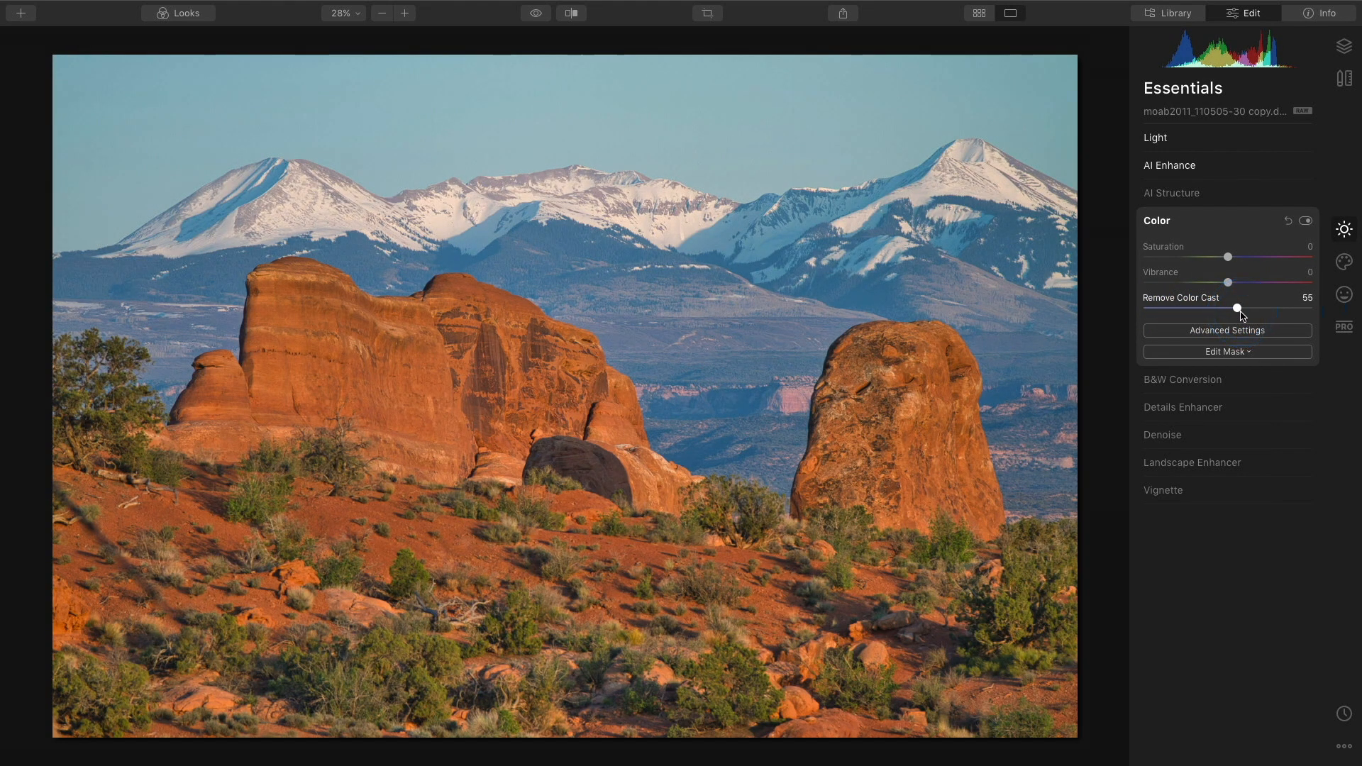
click(1306, 221)
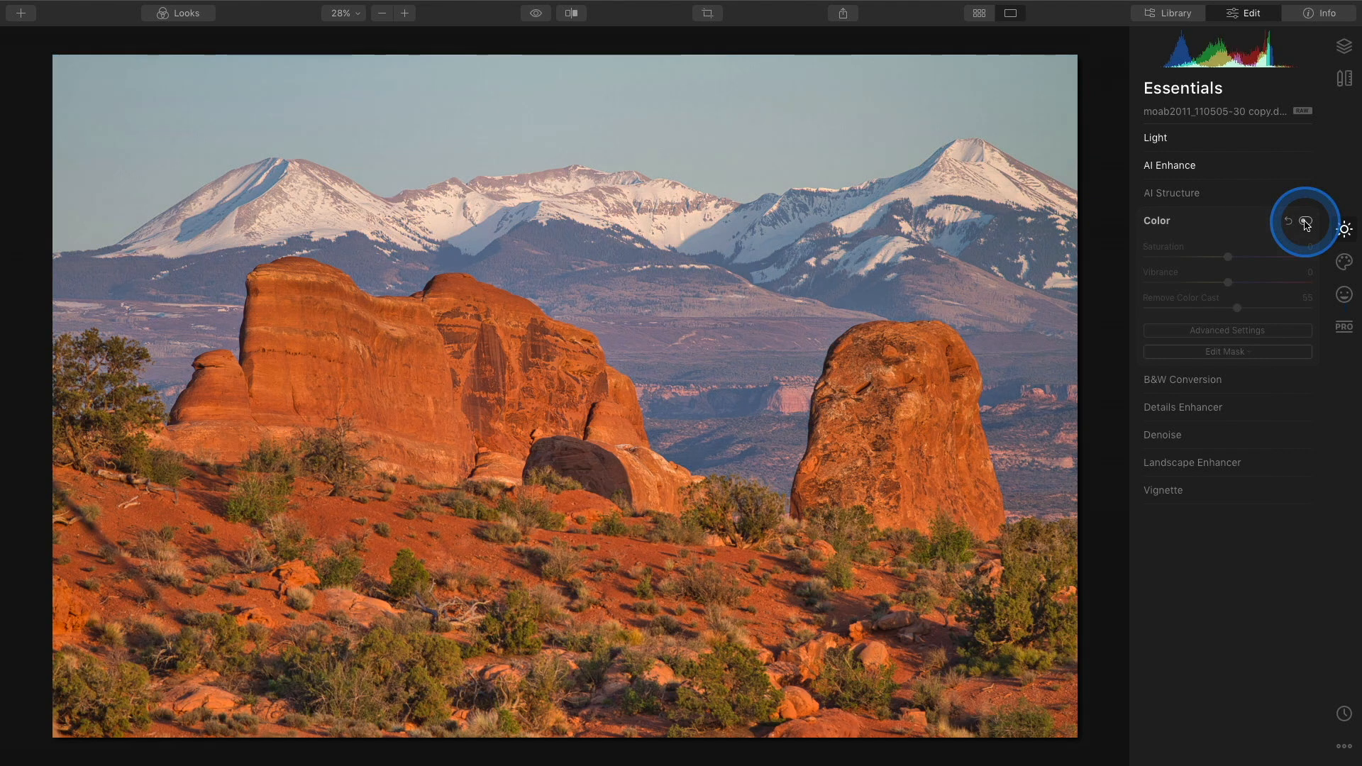
click(1306, 221)
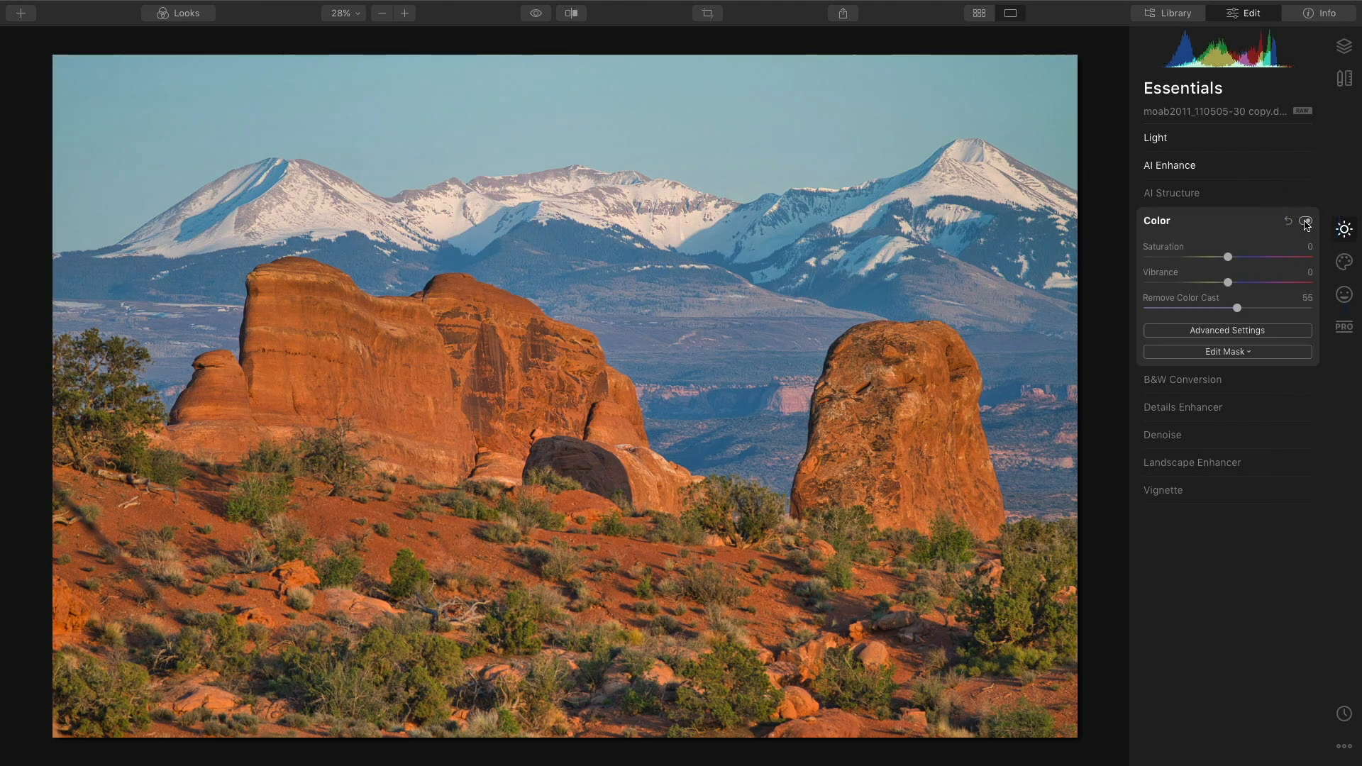
click(1306, 222)
click(1305, 221)
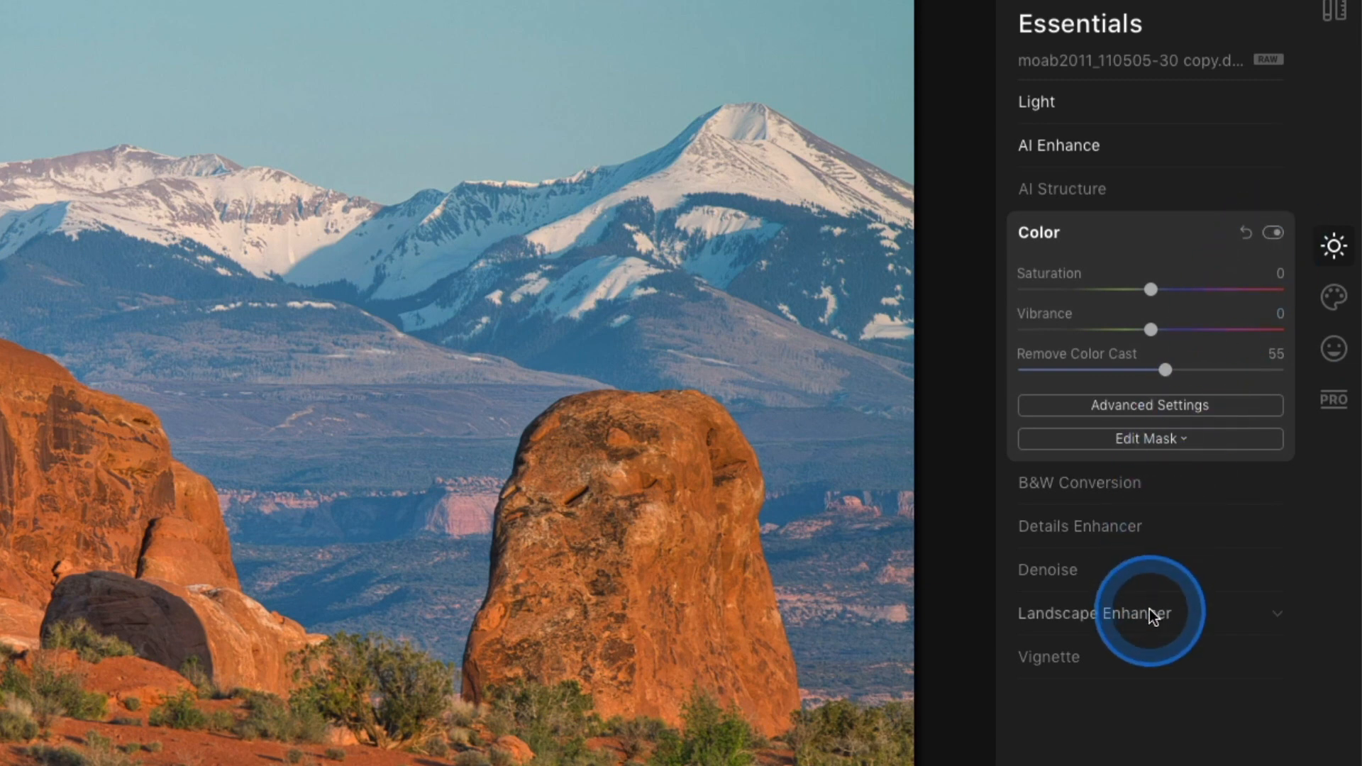
Open Landscape Enhancer, set Golden Hour to 19, and toggle the tool off and on to compare.
click(1150, 609)
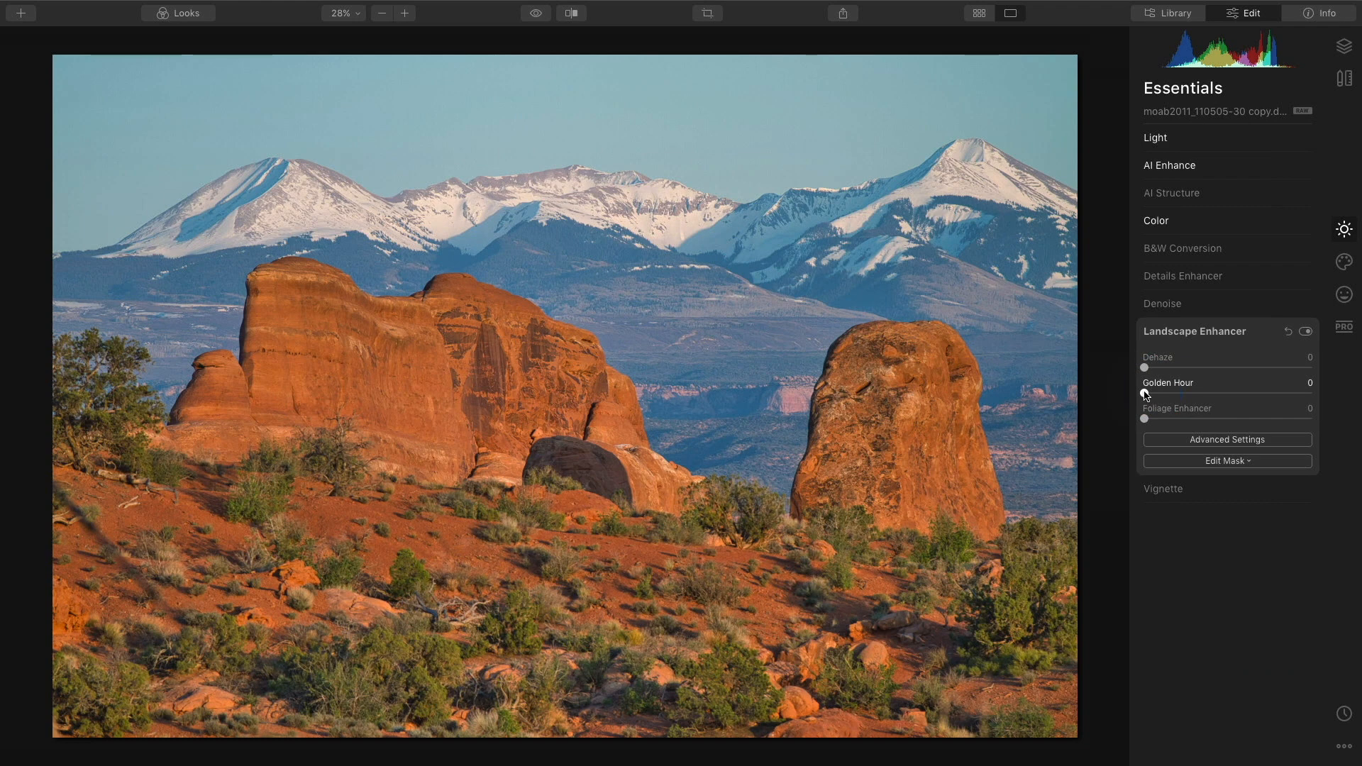
drag(1145, 393, 1180, 403)
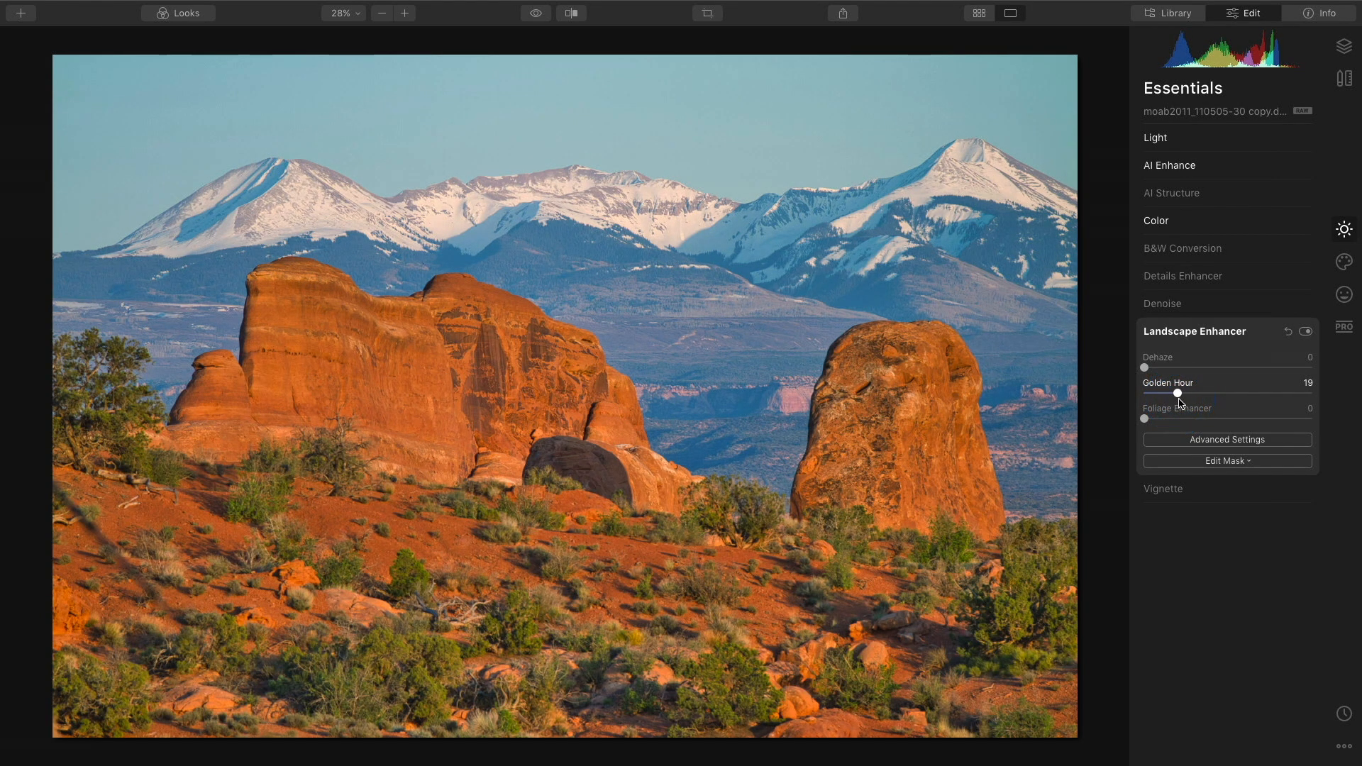
click(1306, 332)
click(1307, 332)
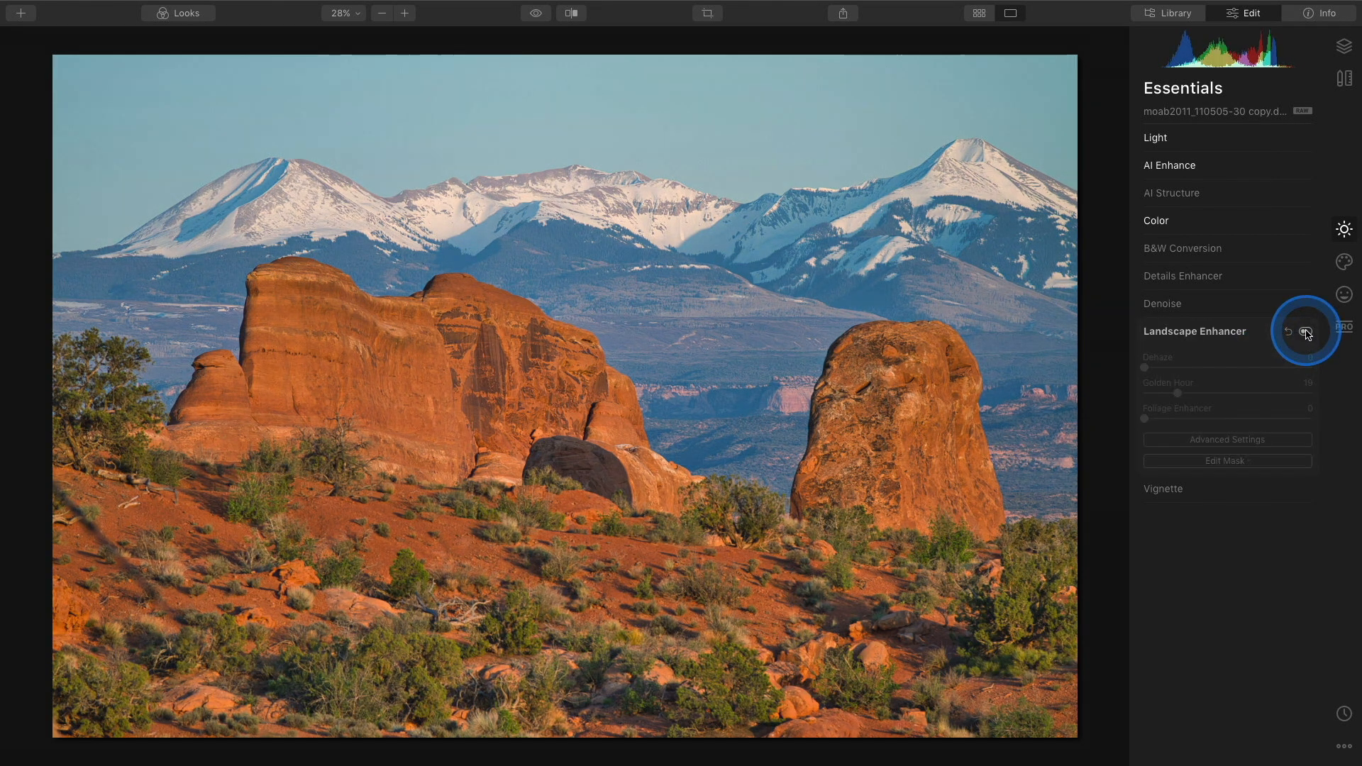
click(1306, 332)
click(1306, 332)
click(1307, 332)
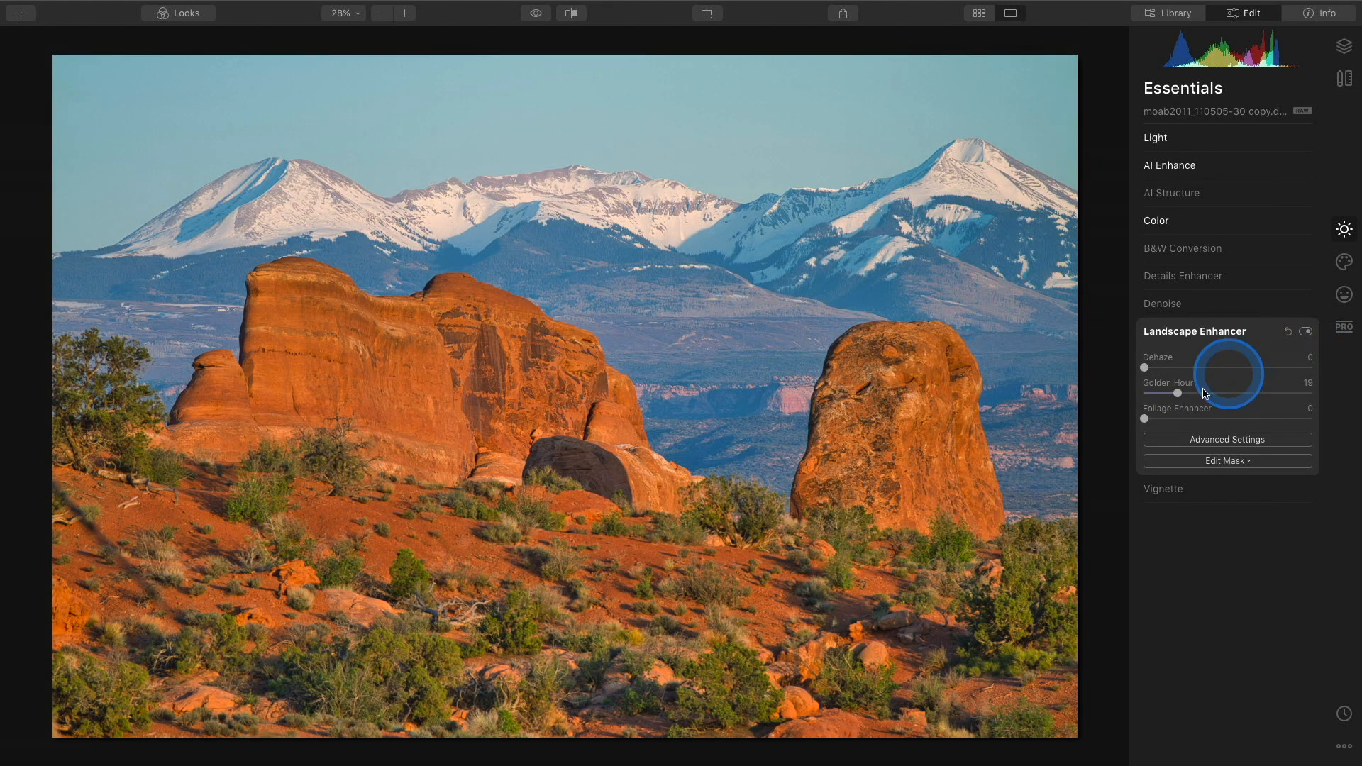
Set Foliage Enhancer to 17 and toggle Landscape Enhancer off and on to compare.
mouse_move(1147, 421)
mouse_down()
mouse_move(1319, 425)
mouse_move(1144, 436)
mouse_up()
drag(1155, 435, 1167, 432)
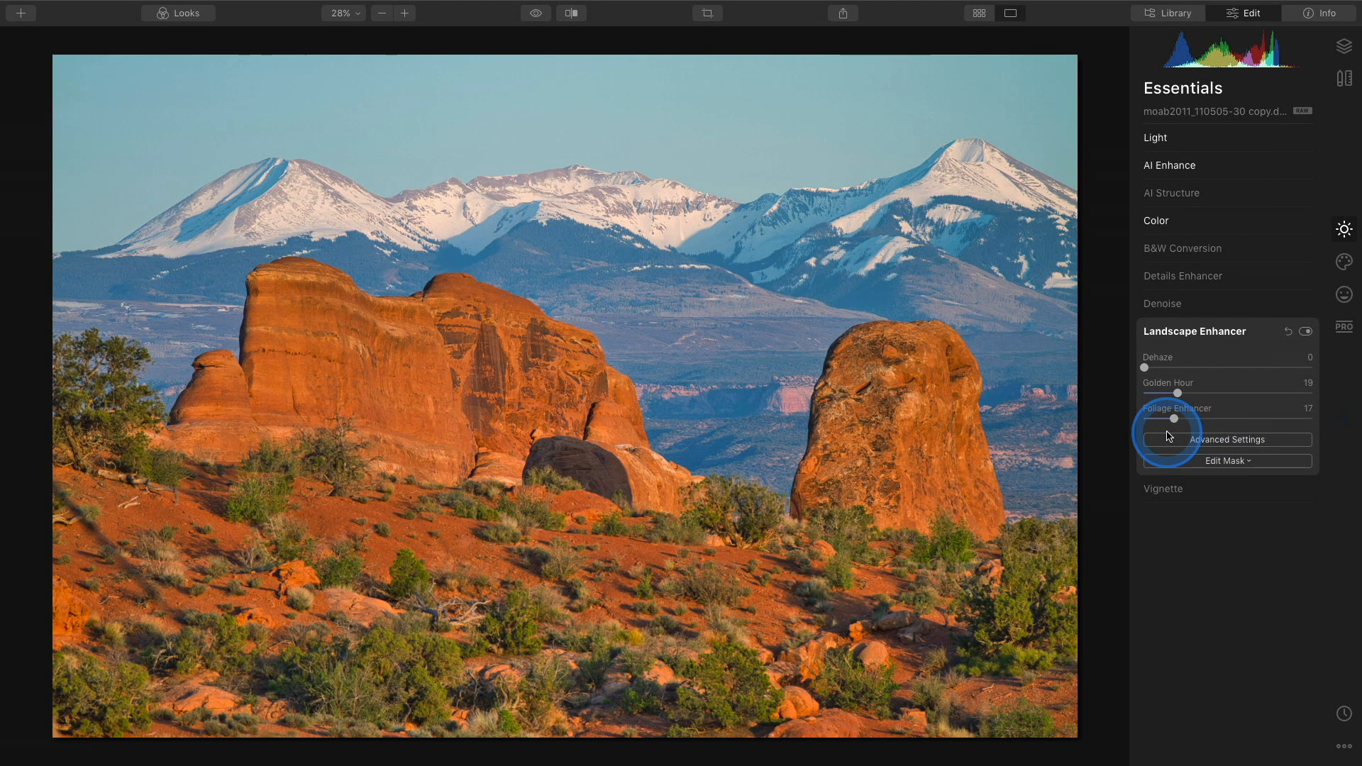
click(1306, 332)
click(1307, 332)
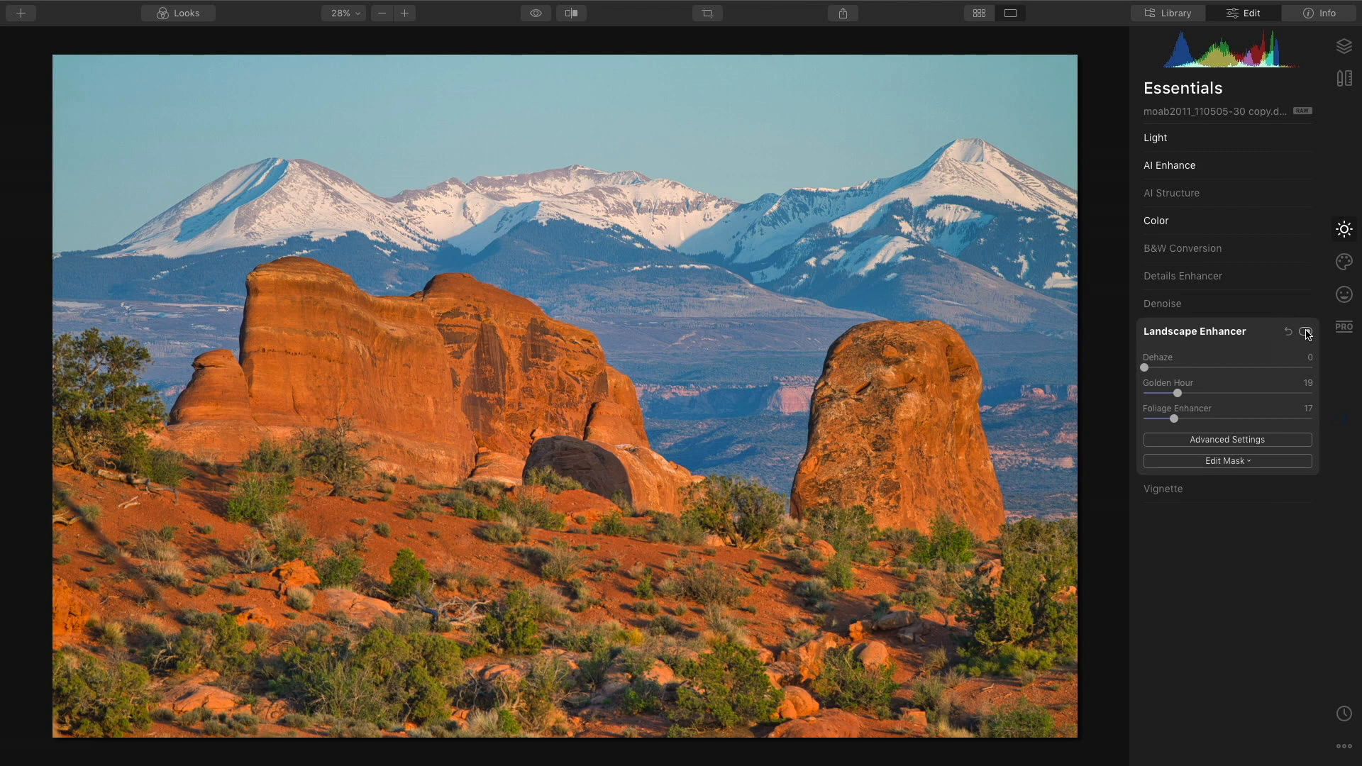
click(1306, 332)
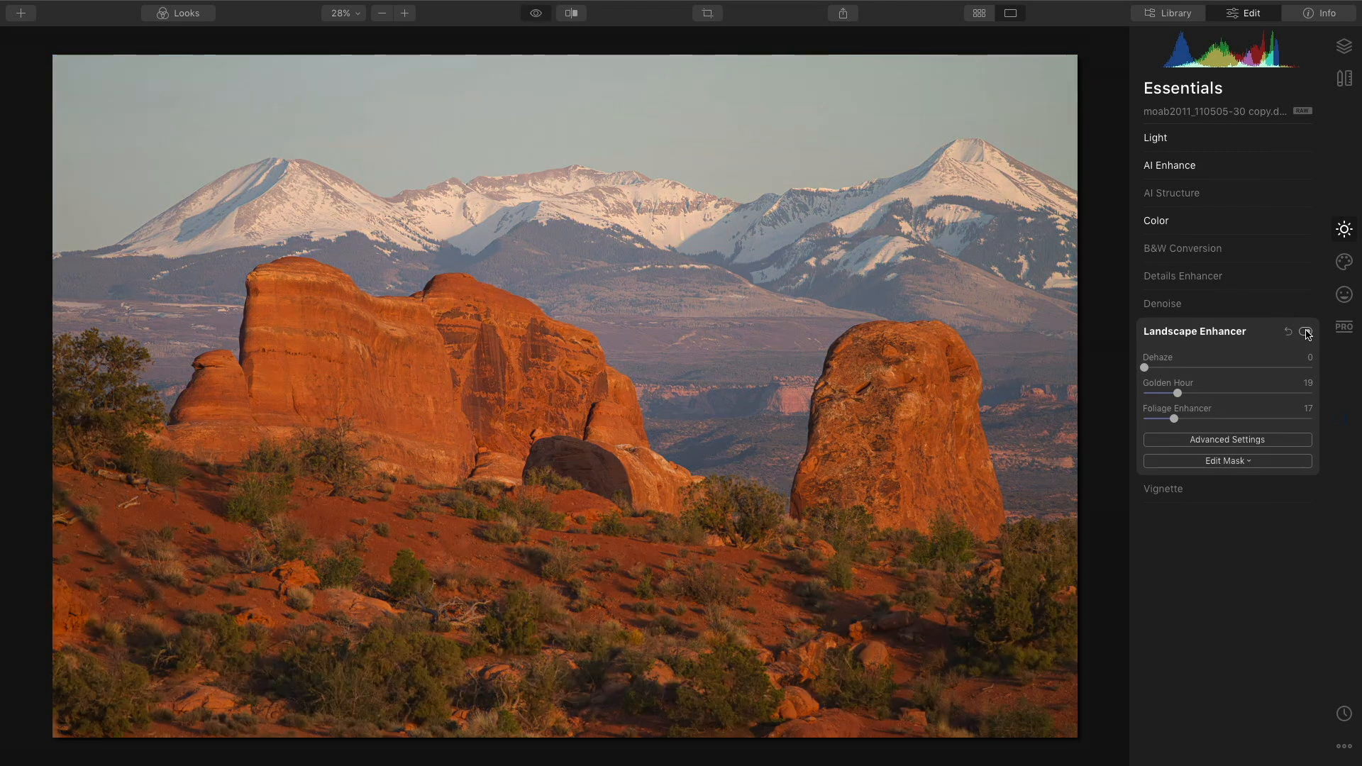
click(1306, 332)
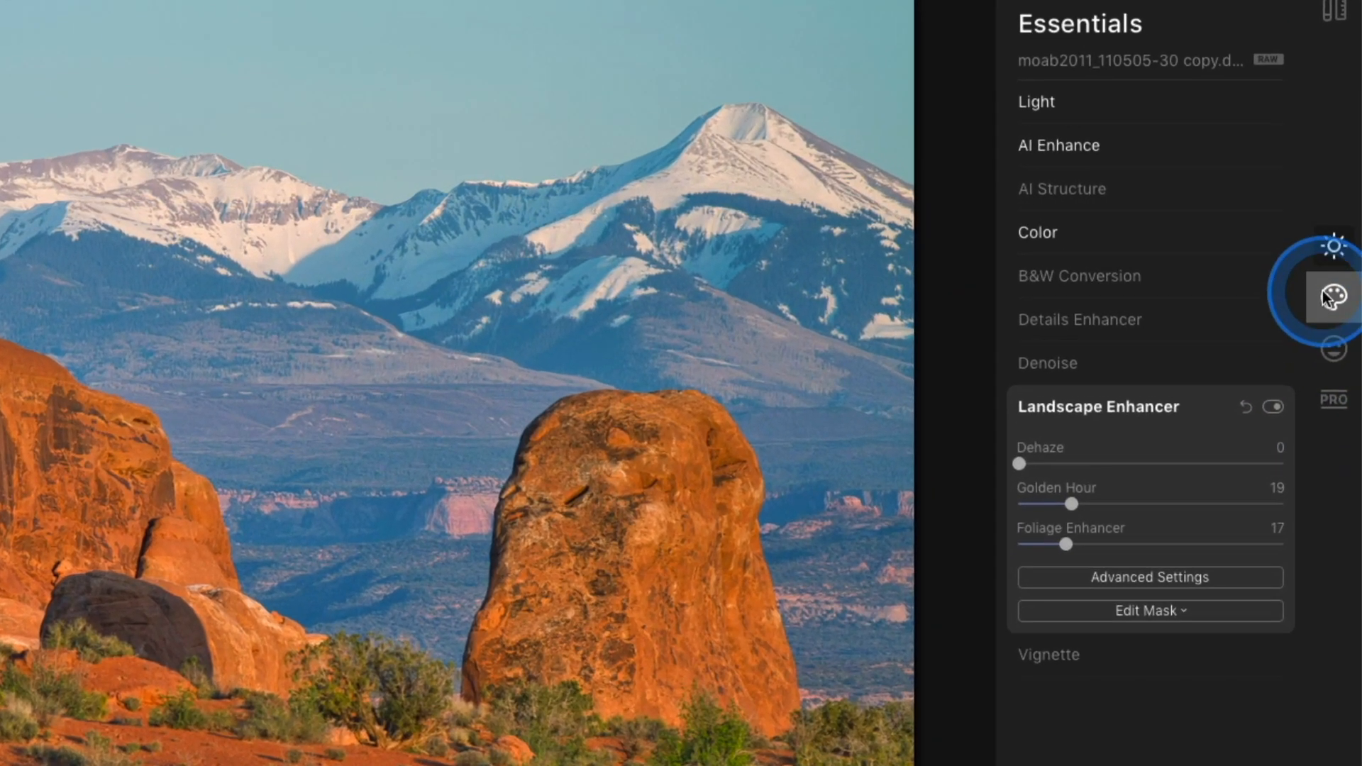
Open AI Sky Replacement among the Creative tools and choose Blue Sky 1 as the new sky.
click(1344, 262)
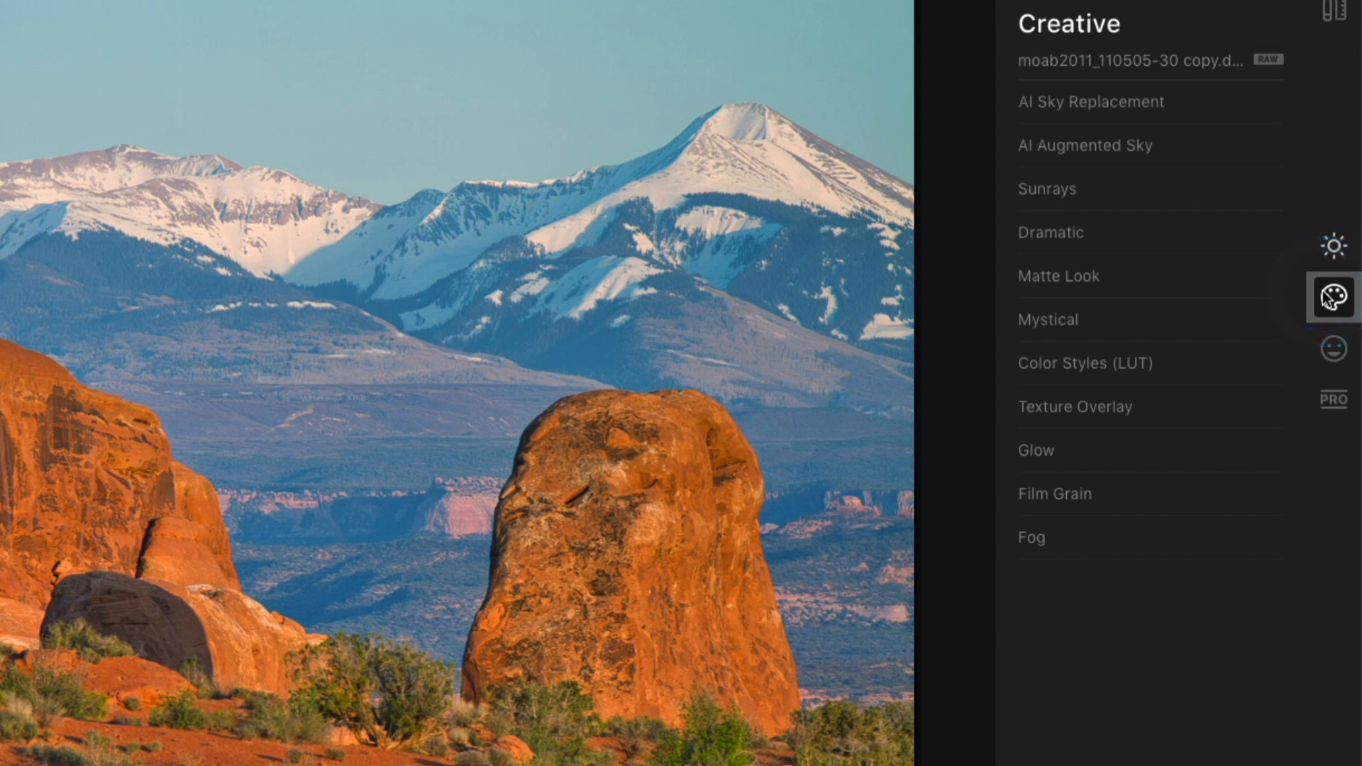
click(1174, 99)
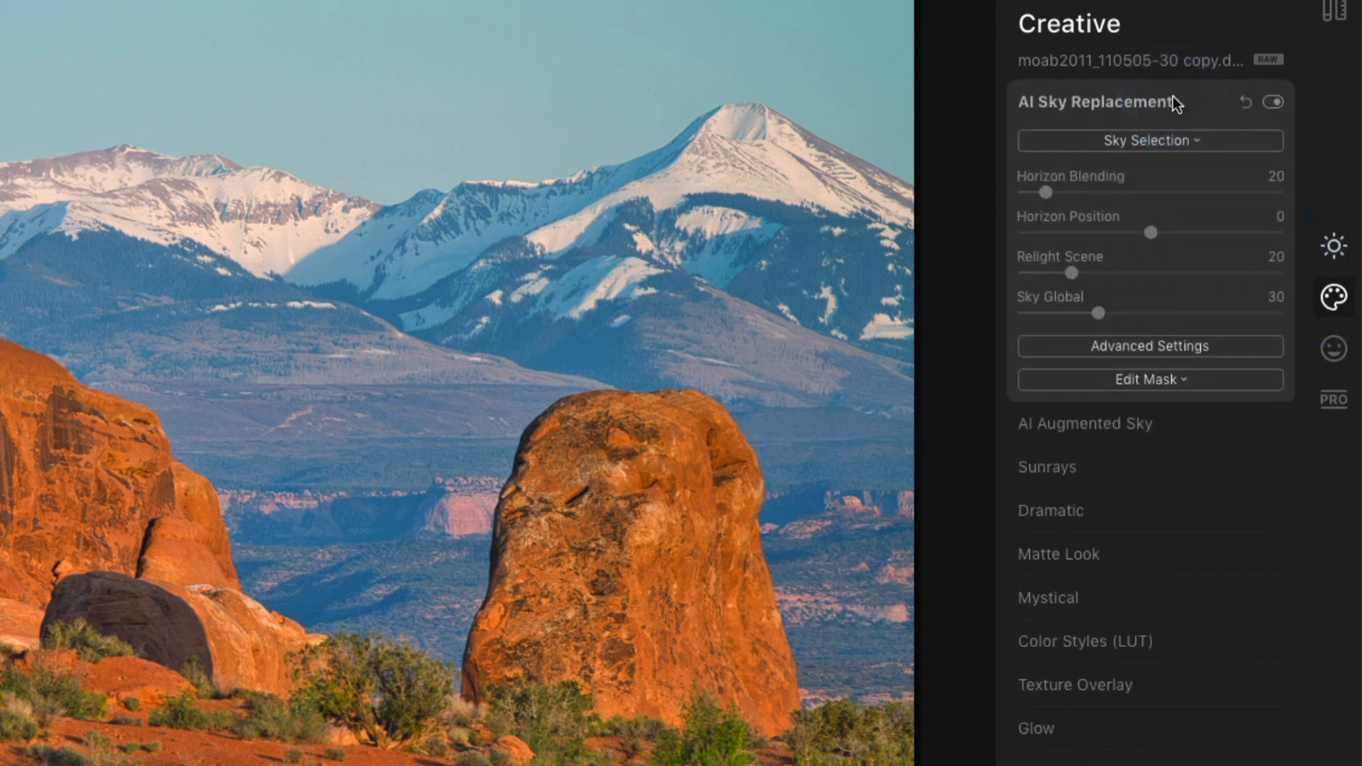
click(1199, 141)
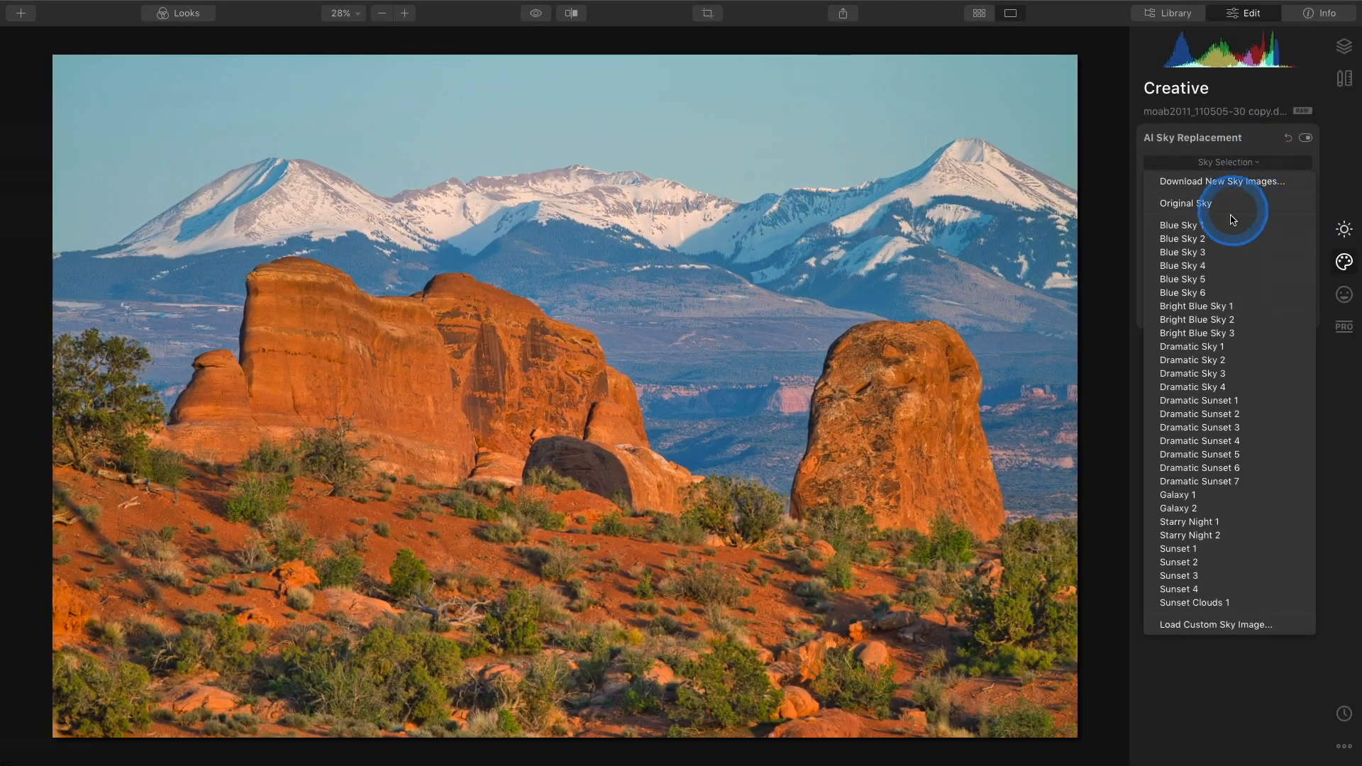
click(1231, 227)
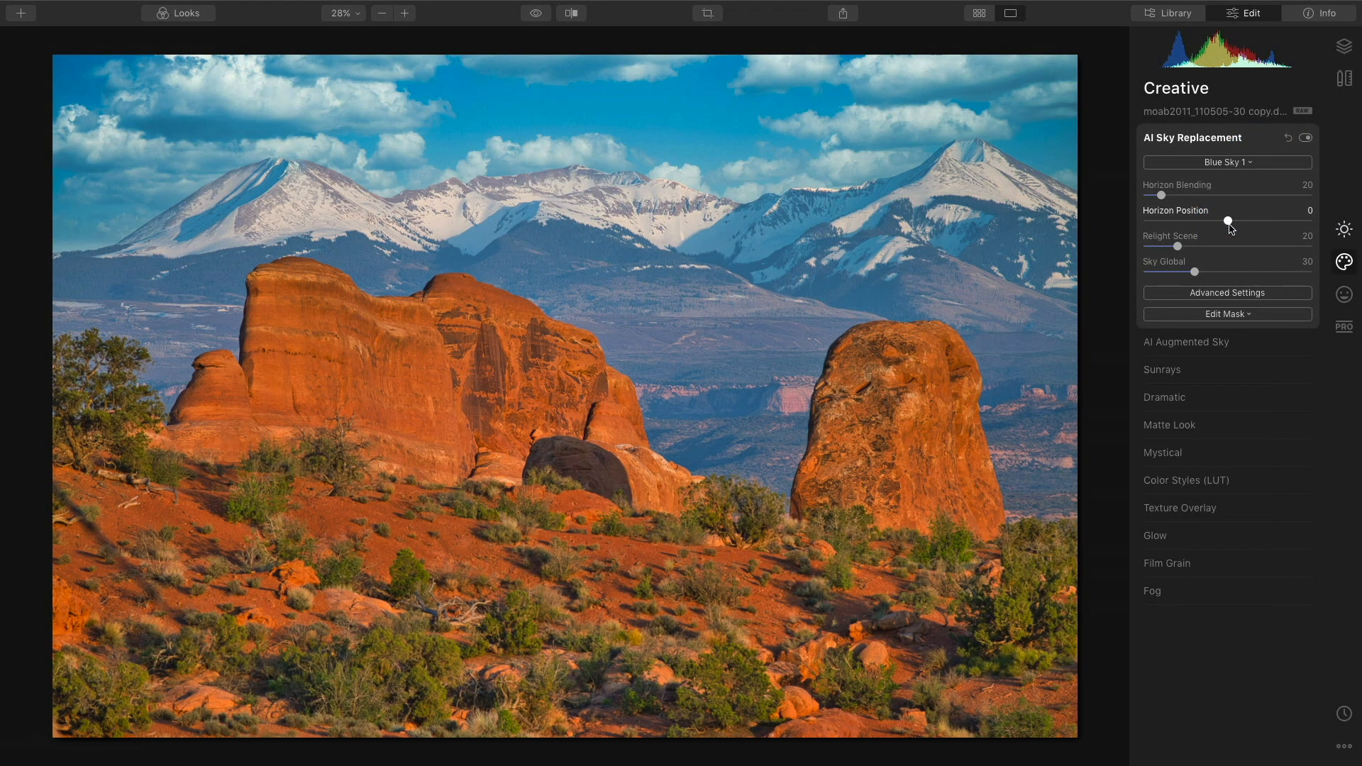
Try Blue Sky 2 and then choose Blue Sky 6 as the replacement sky.
click(1235, 164)
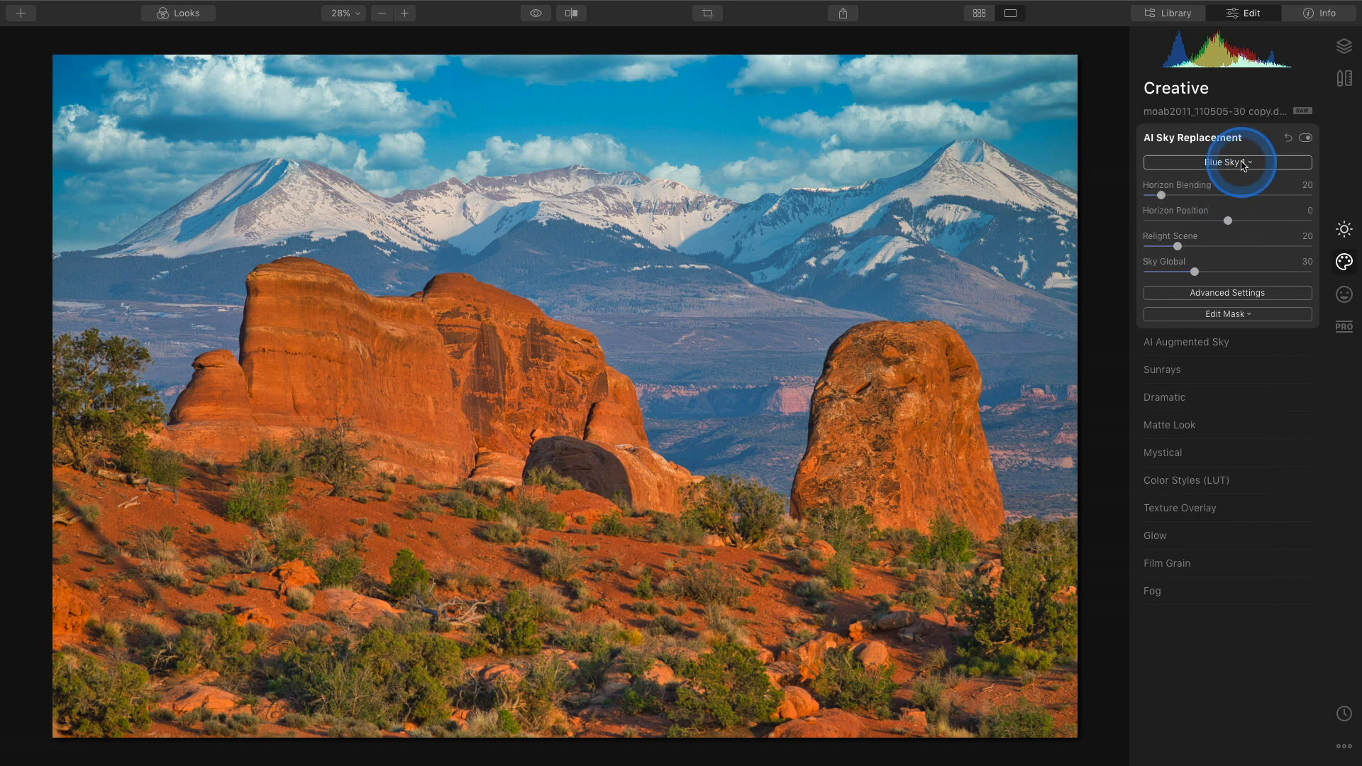
click(1235, 239)
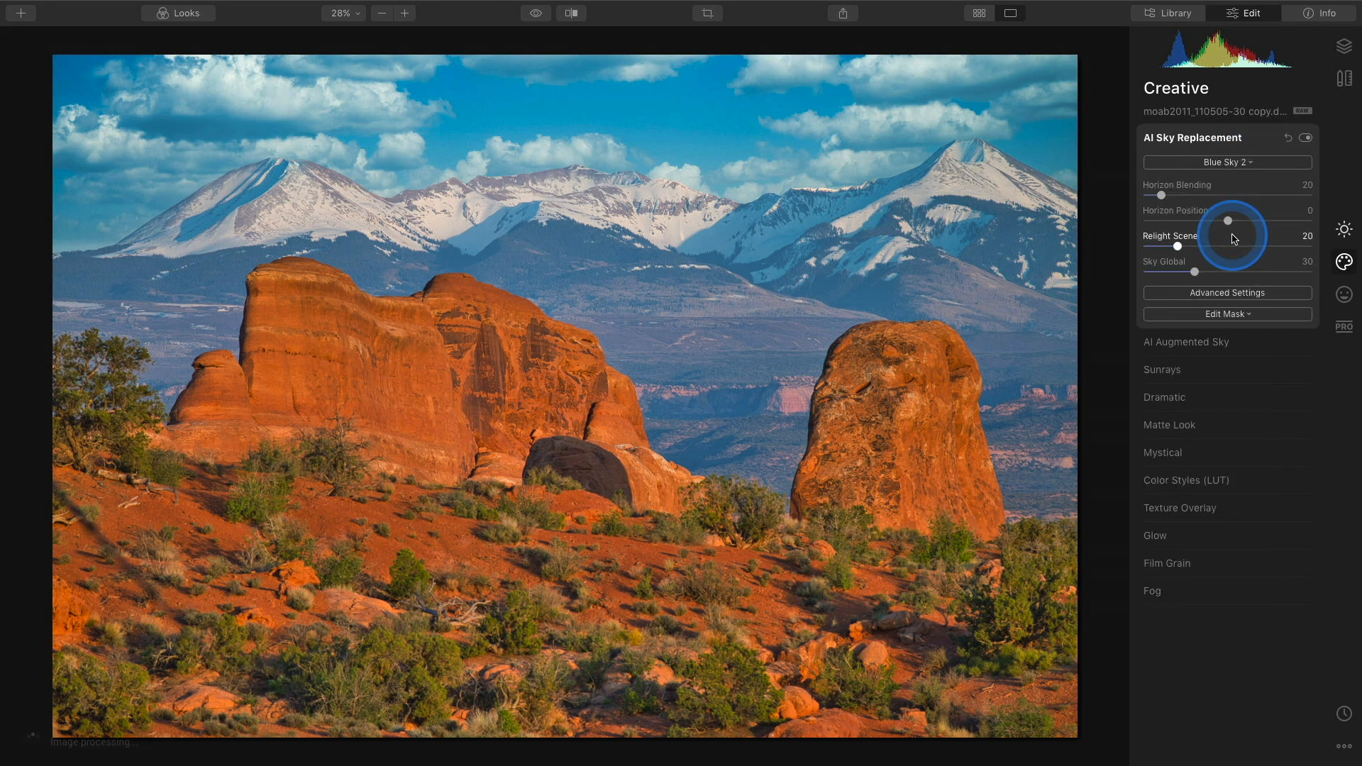
click(1239, 163)
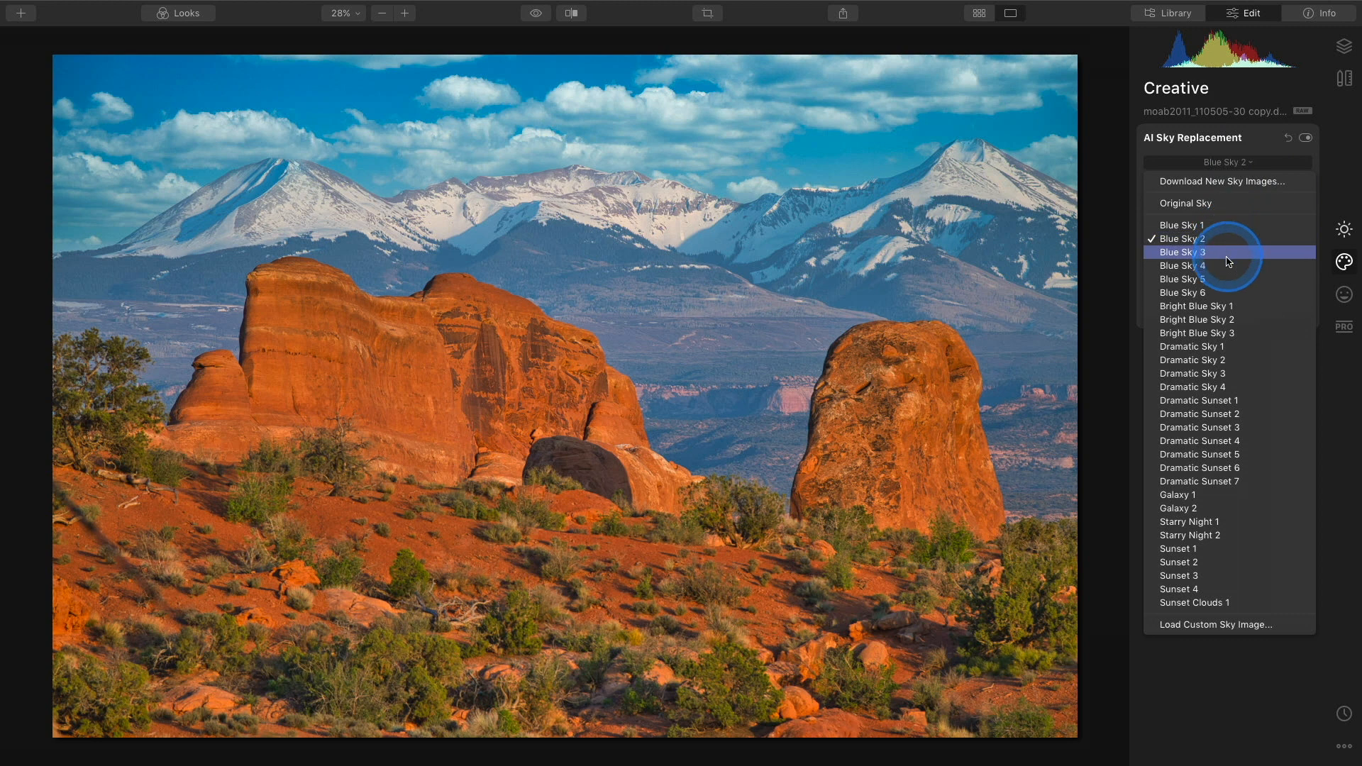
click(1230, 292)
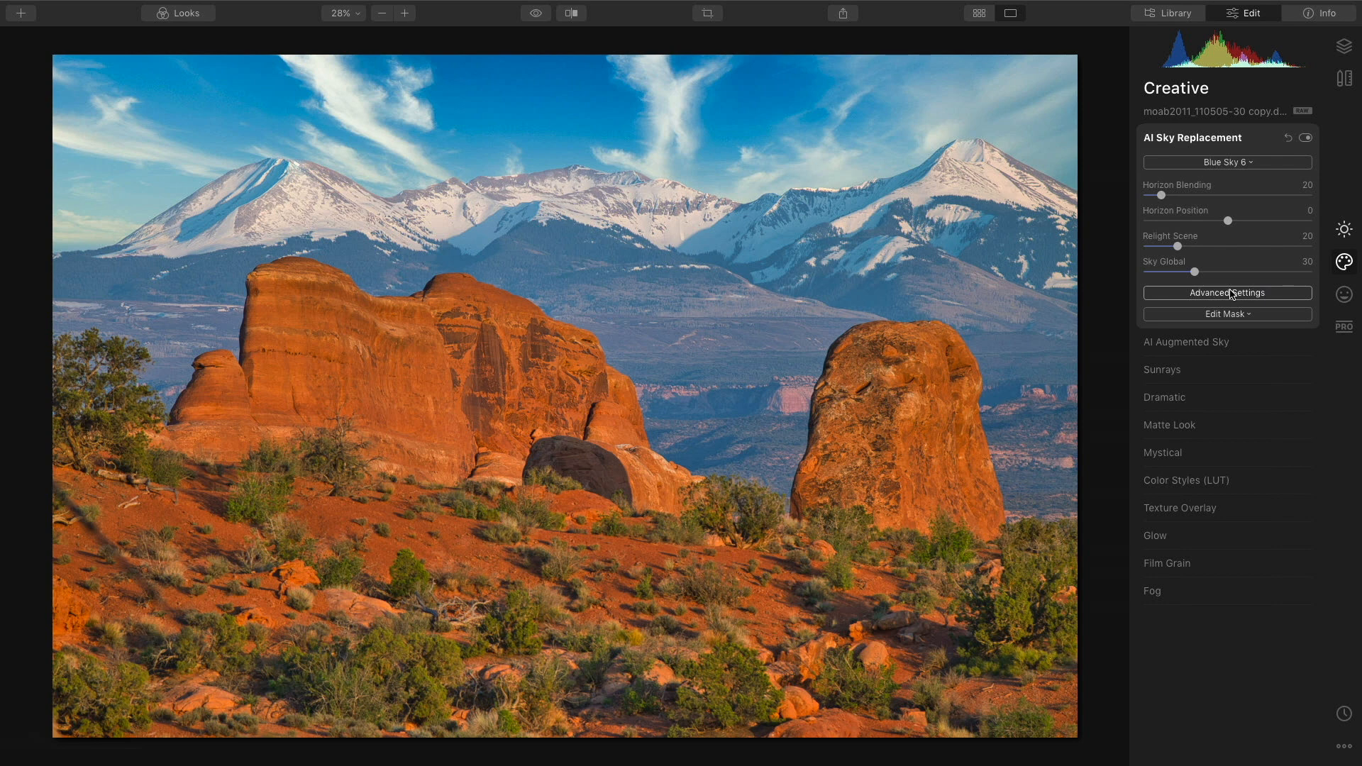
Set the sky replacement's Relight Scene to 72.
click(1178, 246)
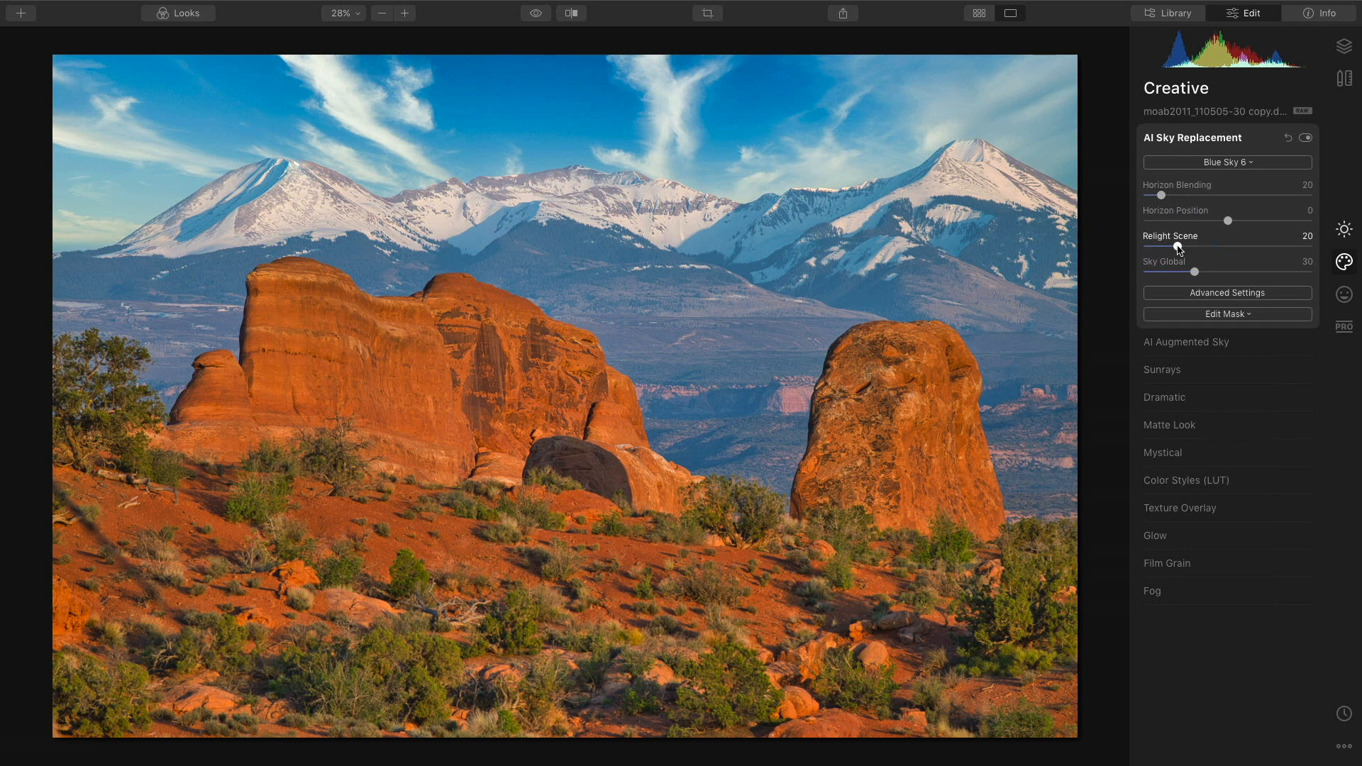
drag(1178, 246, 1287, 247)
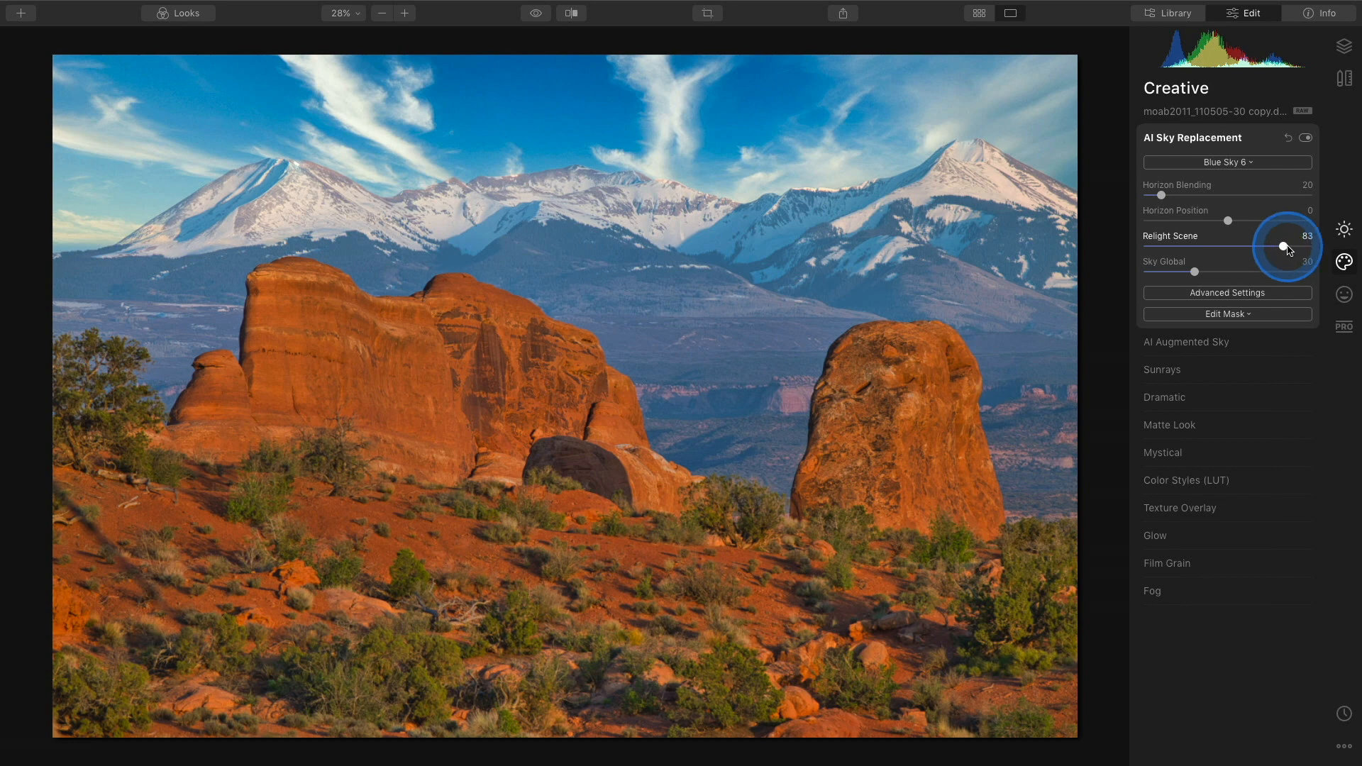
drag(1288, 250, 1268, 253)
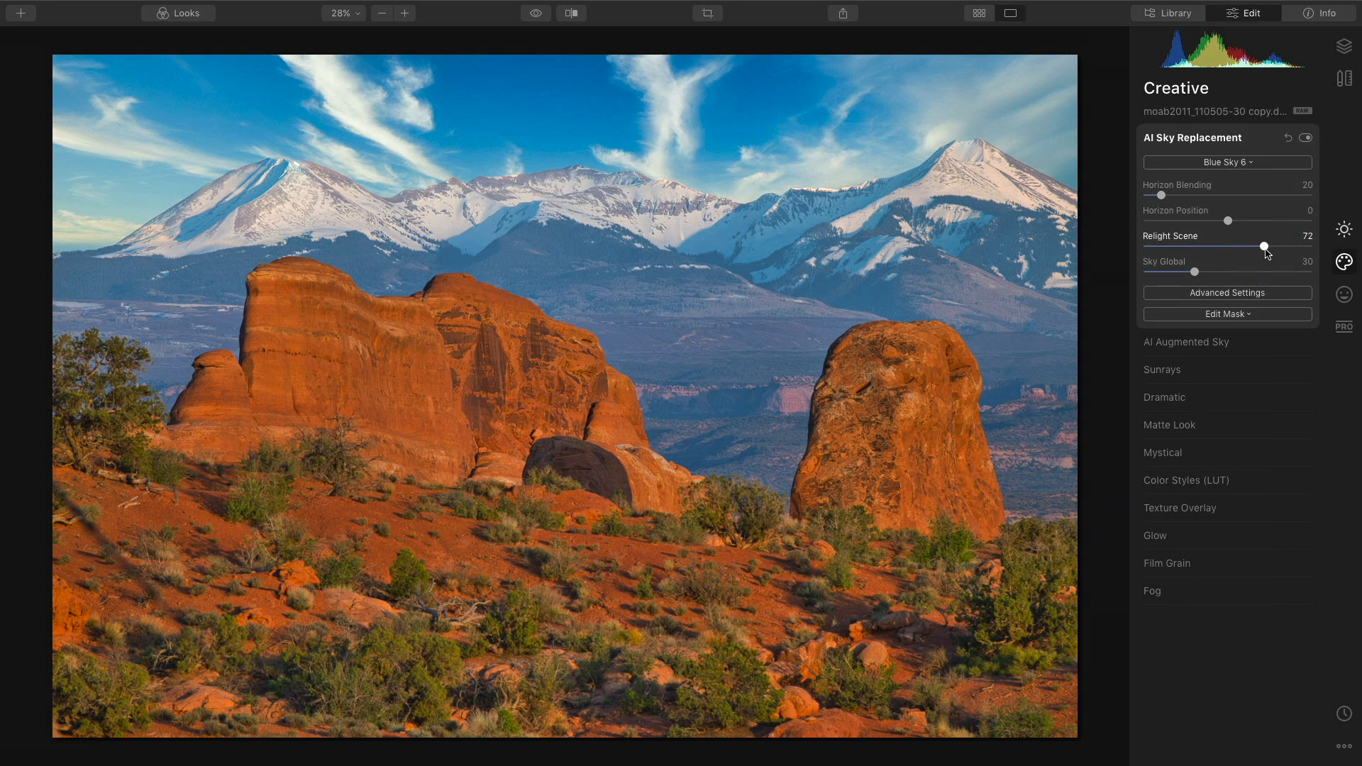
Toggle AI Sky Replacement off and on to compare the original sky with the new one.
click(1305, 138)
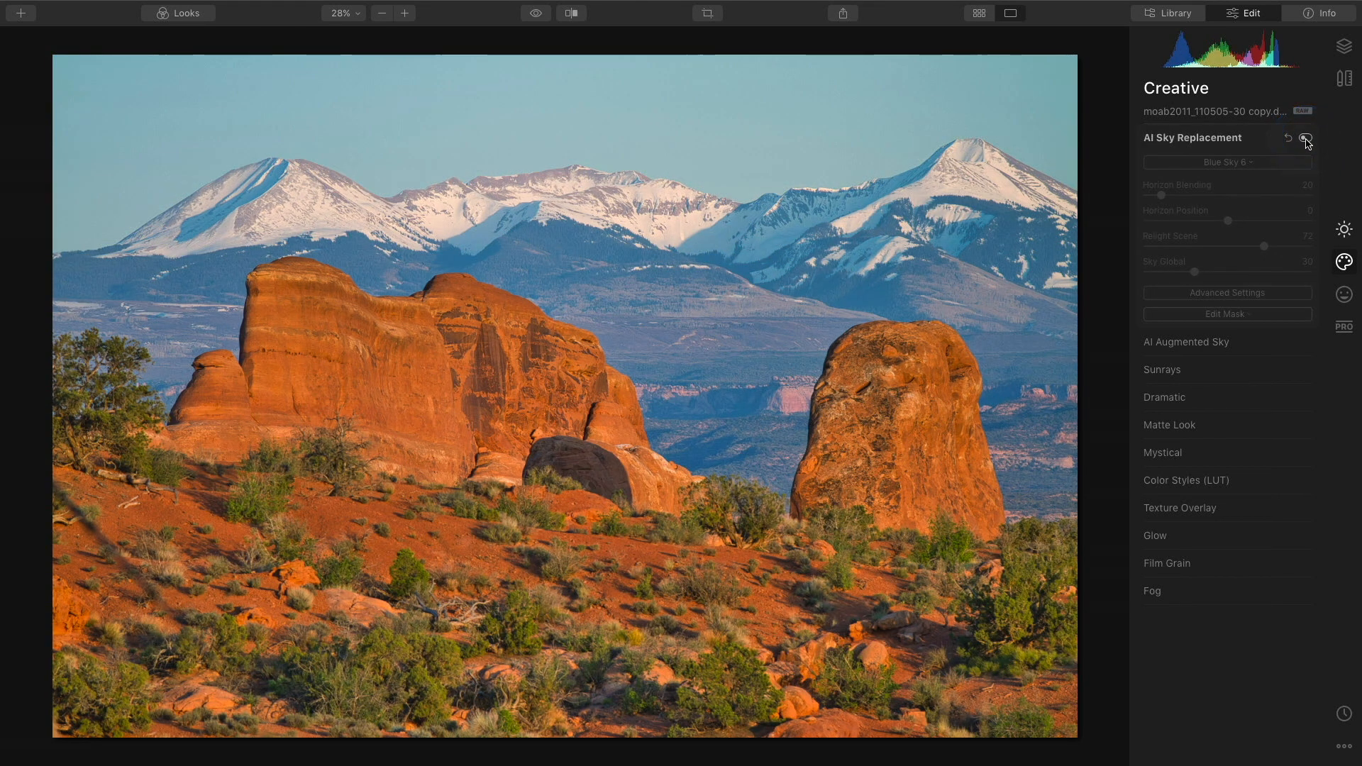
click(1307, 139)
click(1306, 139)
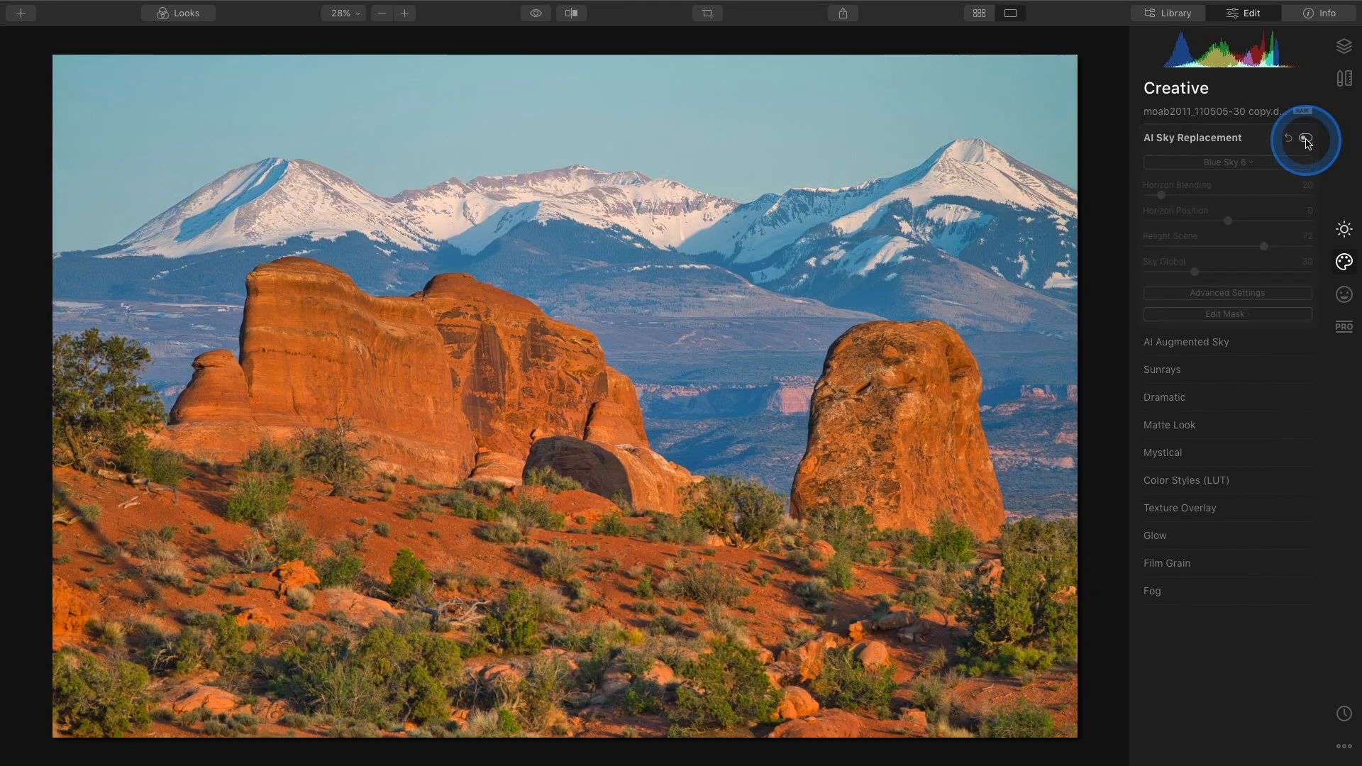
click(1306, 139)
In the sky replacement's Advanced Settings, set Atmospheric Haze to 72 and Sky Temperature to 17, then compare before and after.
click(1238, 294)
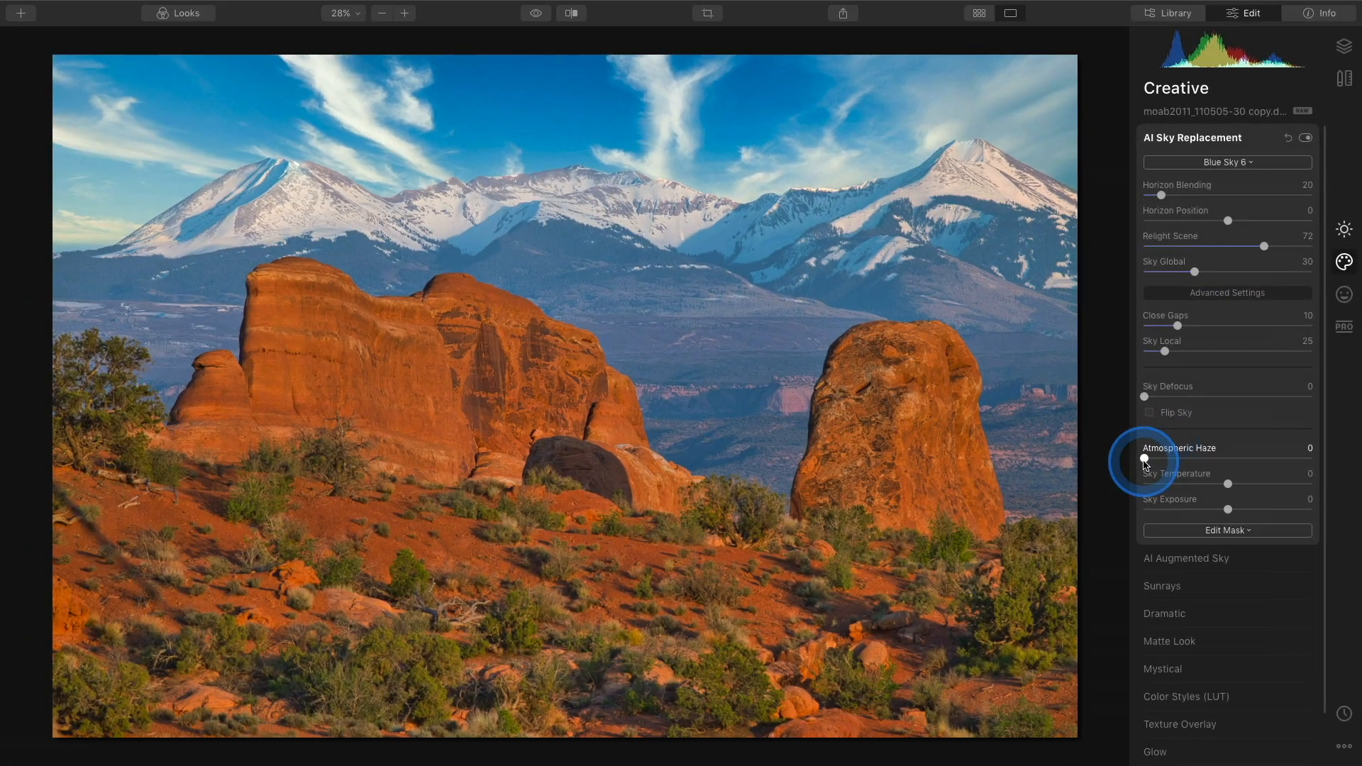
drag(1145, 459, 1270, 463)
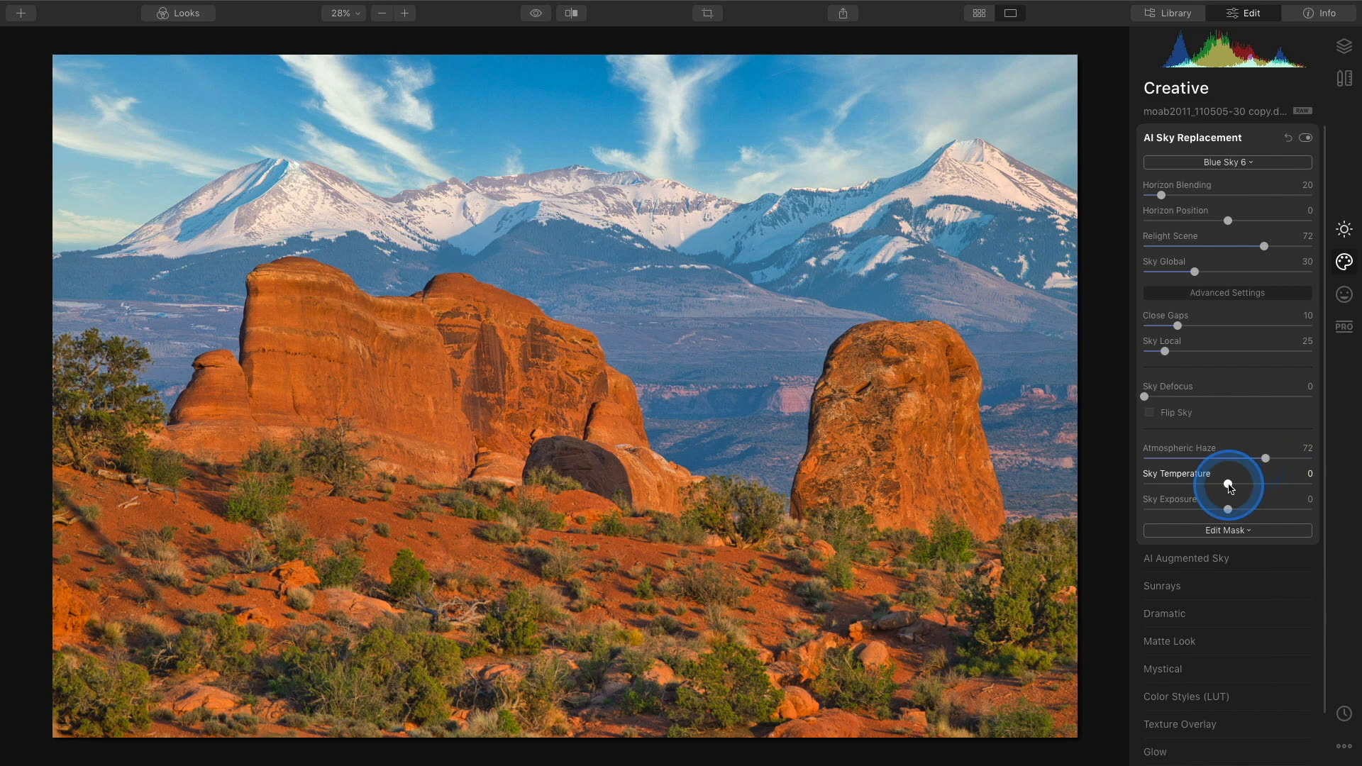
drag(1229, 487, 1247, 493)
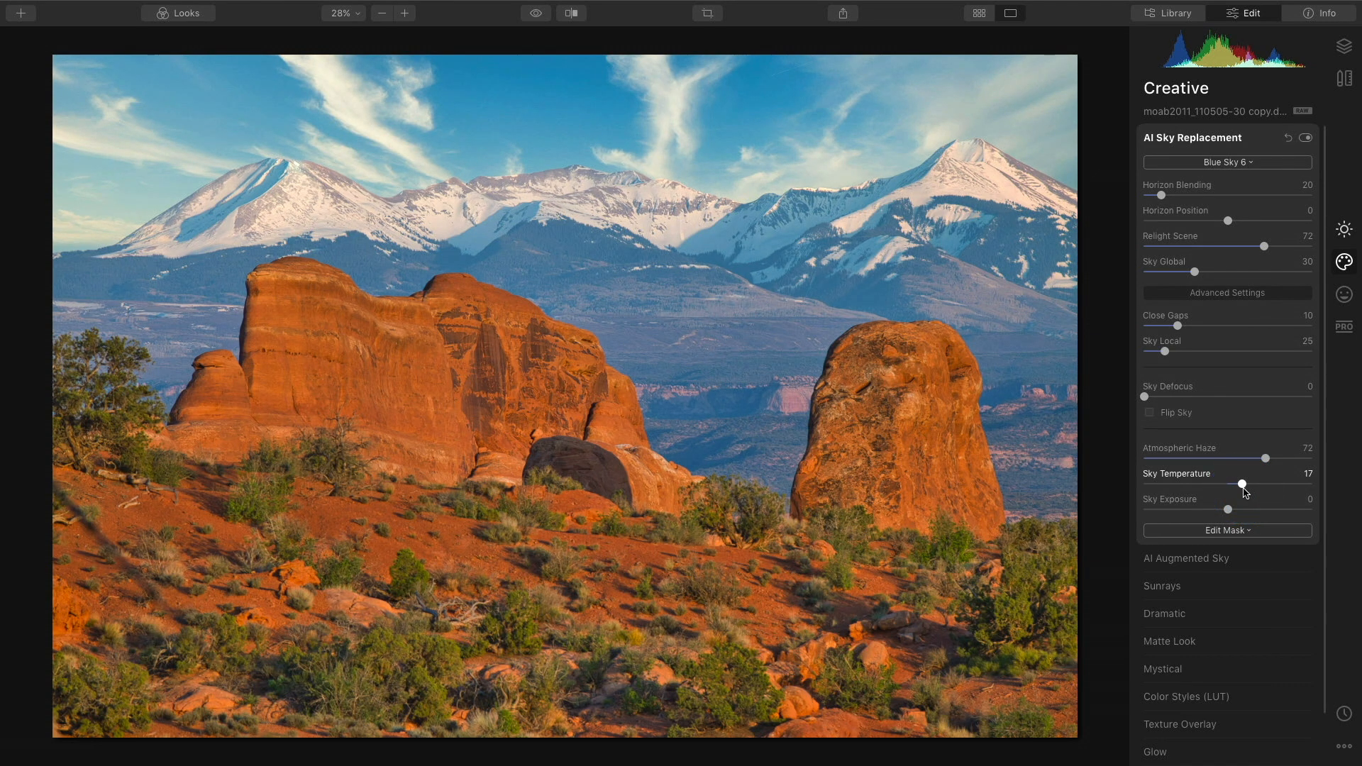
key(backslash)
key(backslash)
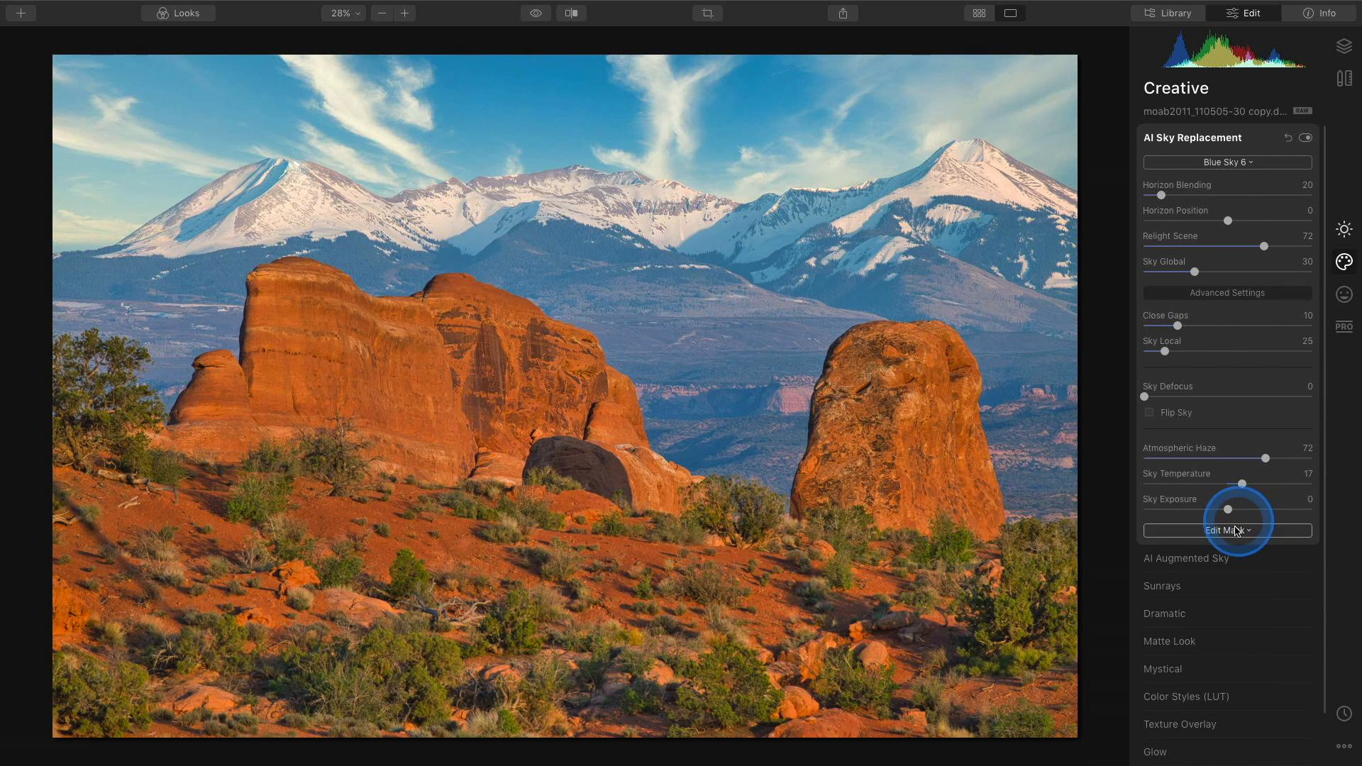
Open Mystical, push its Amount to 100 to preview, then set it to 26.
click(1222, 674)
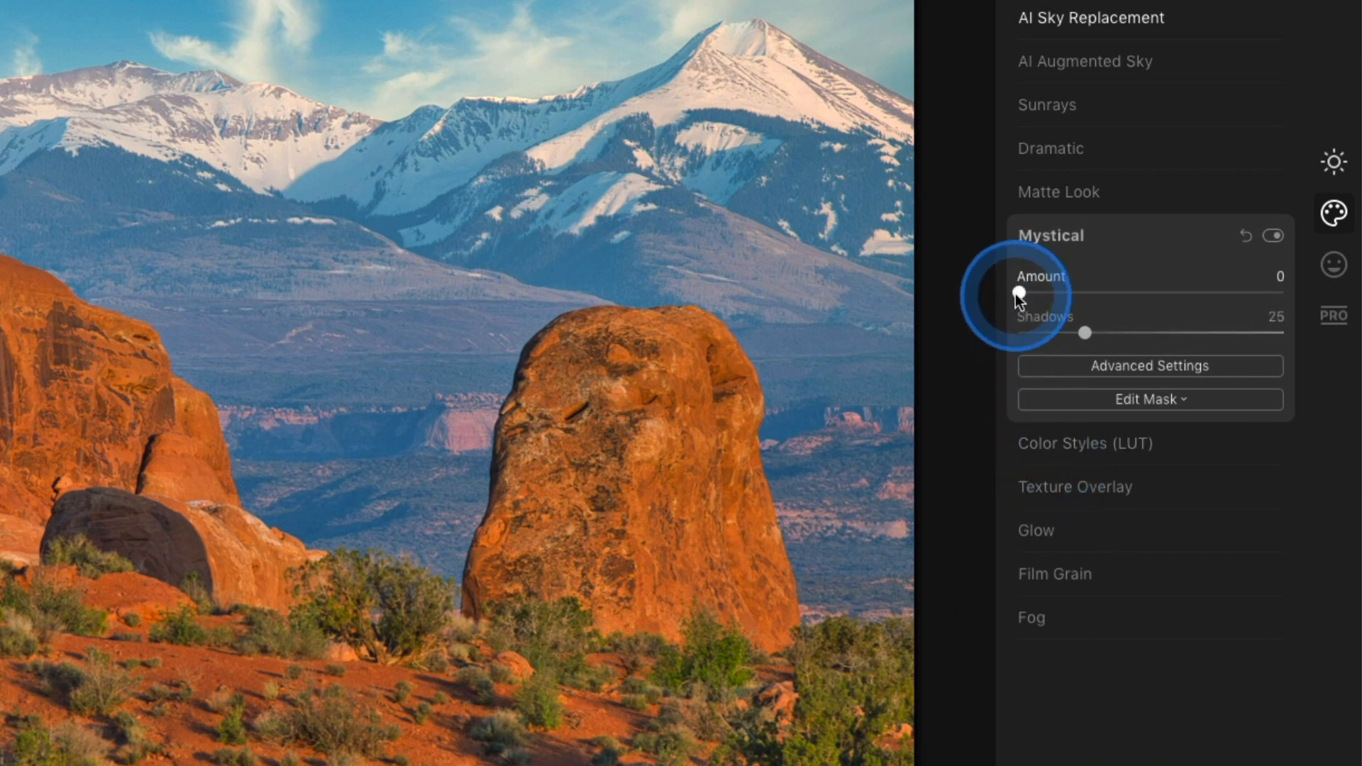
drag(1016, 294, 1065, 297)
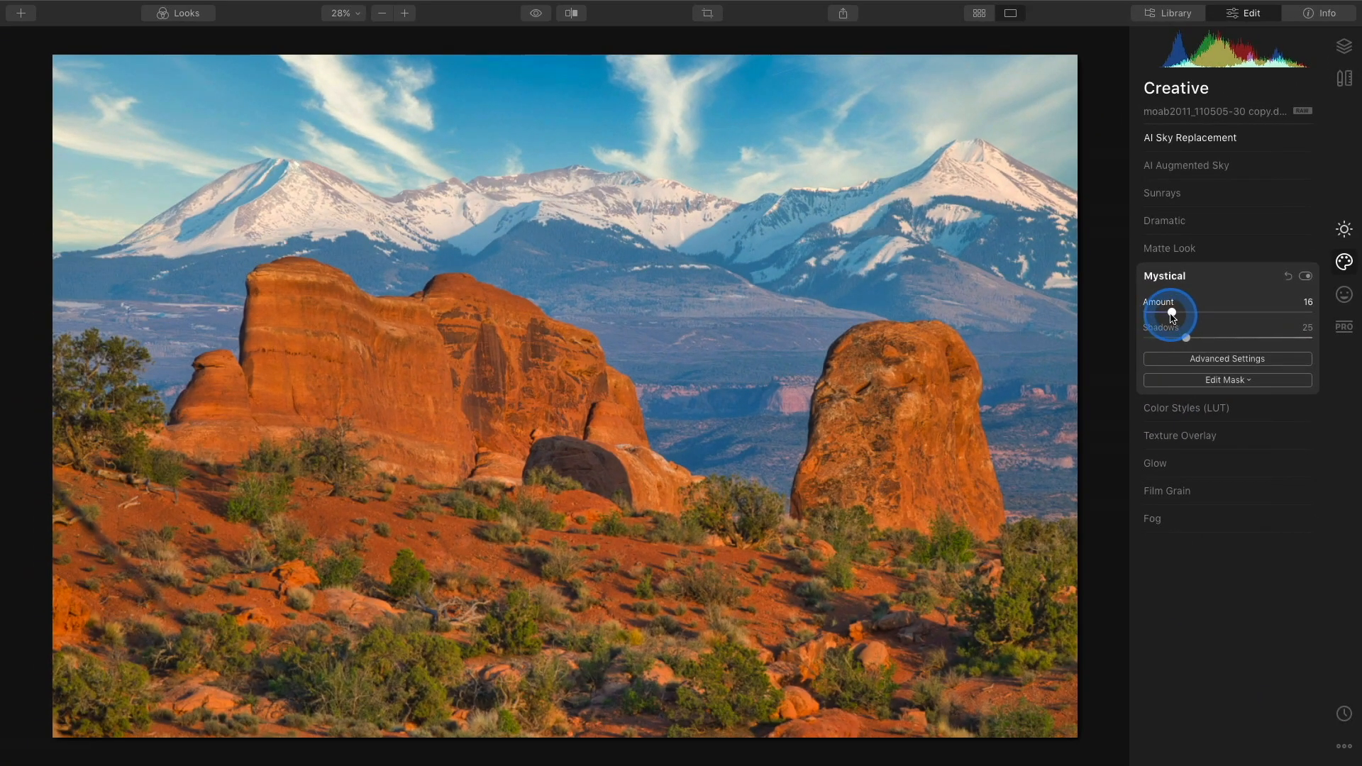
drag(1173, 317, 1188, 321)
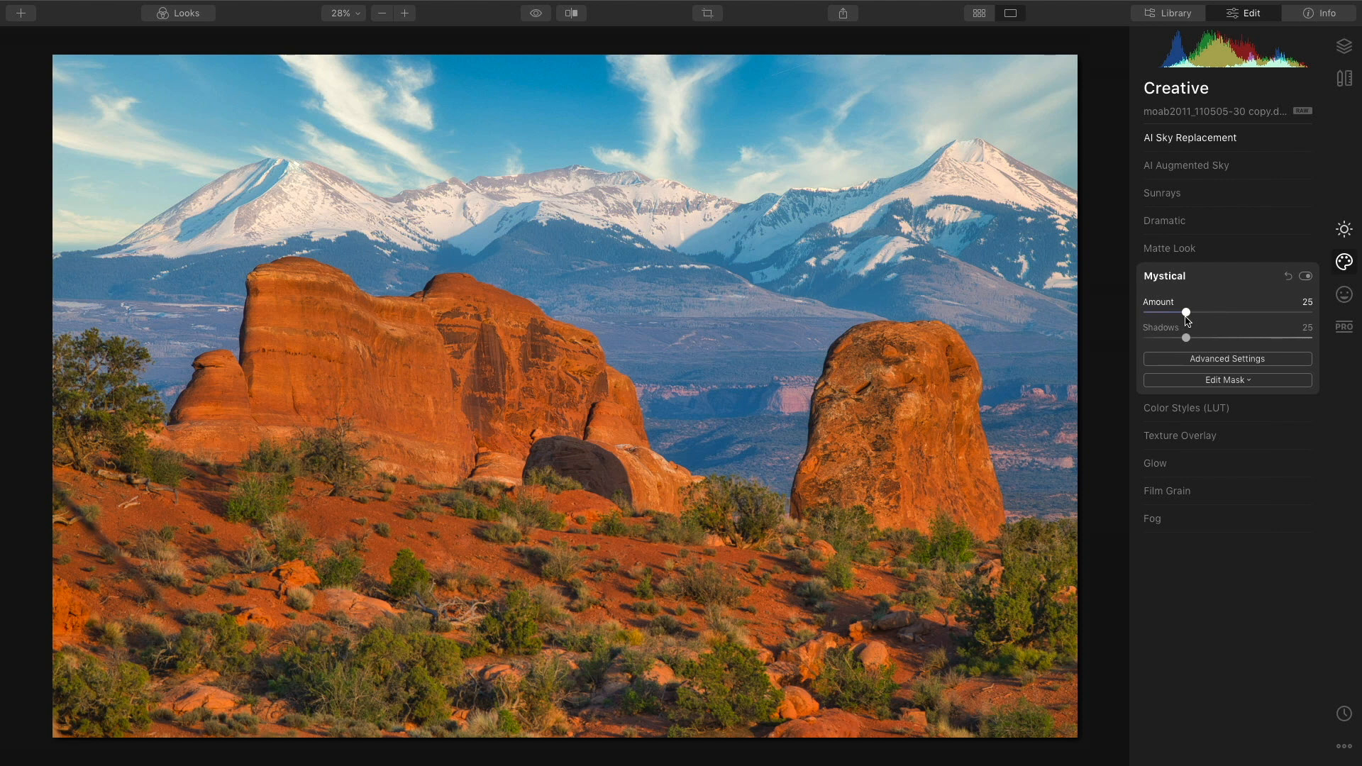
drag(1188, 321, 1336, 318)
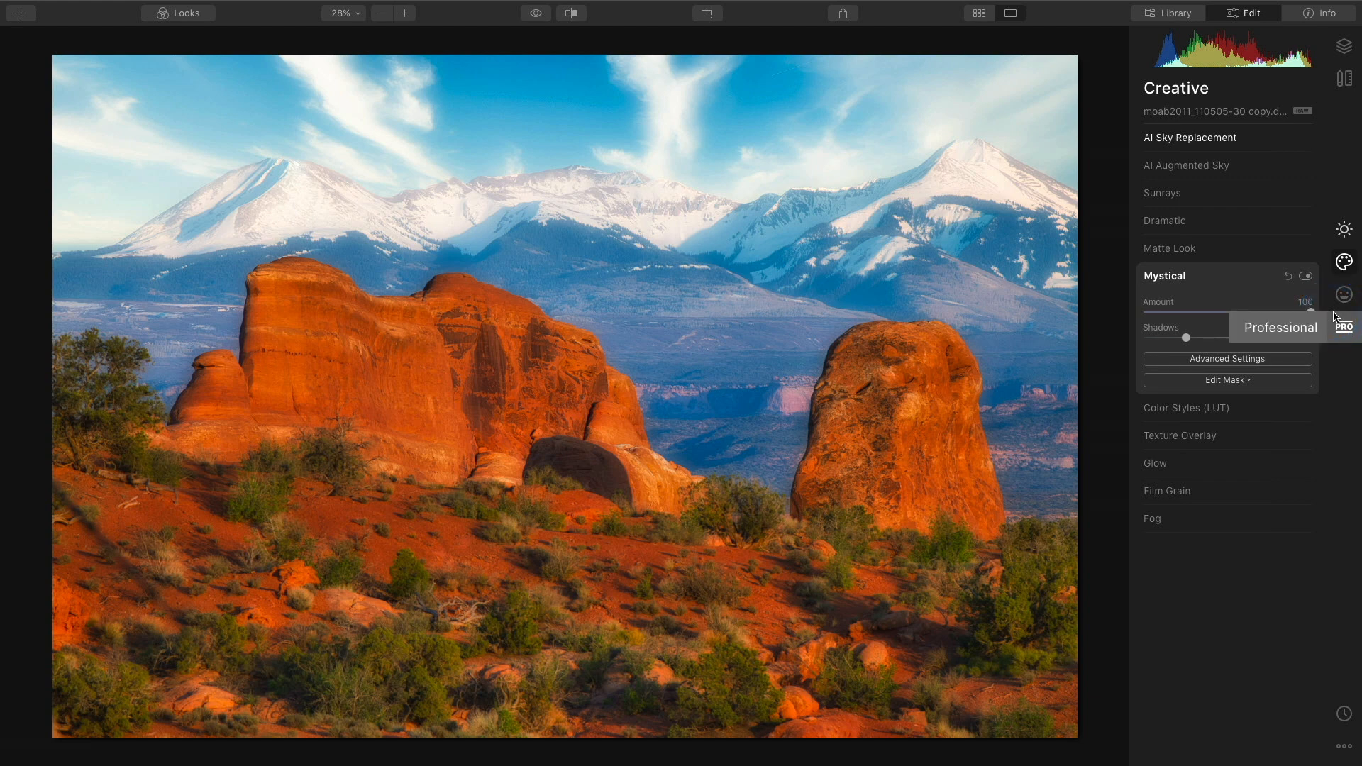
drag(1335, 317, 1187, 320)
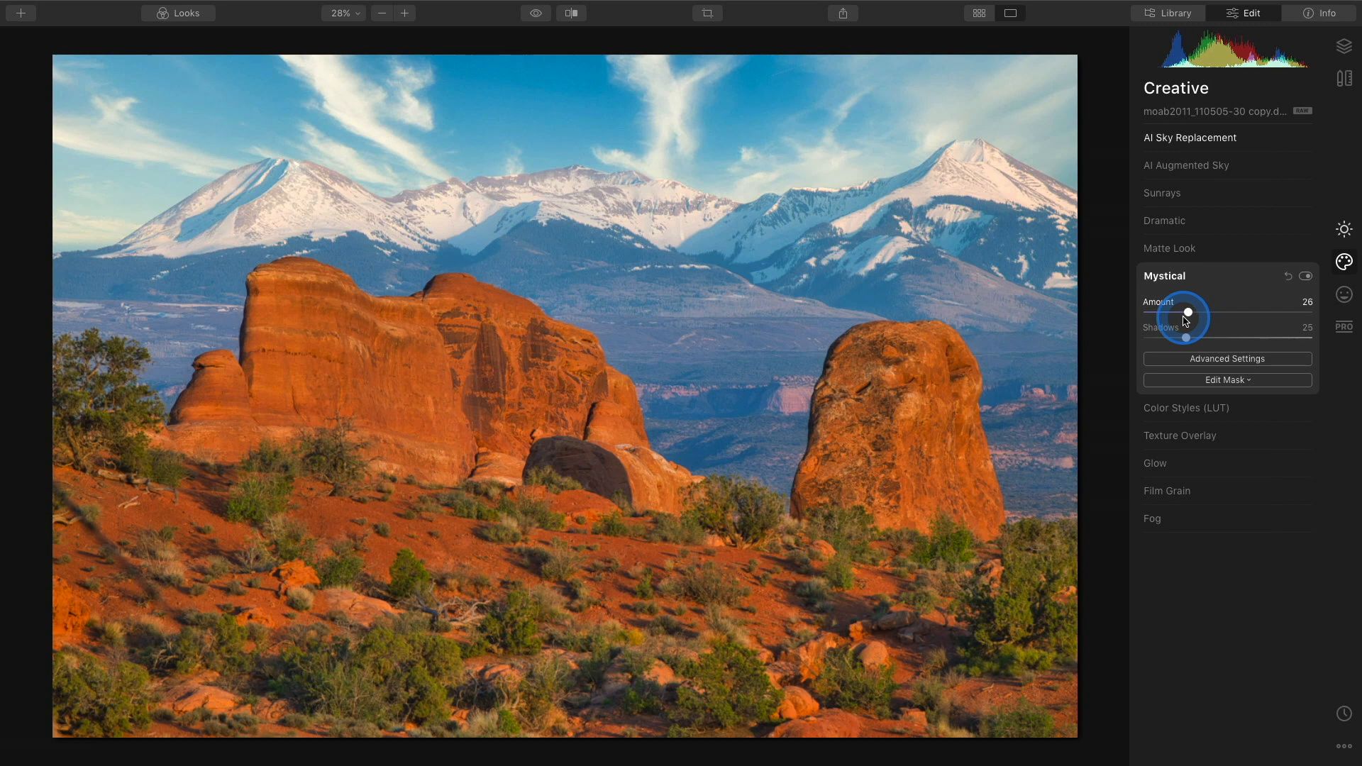
Open Color Styles (LUT), choose the 1990 LUT, and toggle it off and on to compare.
click(1213, 414)
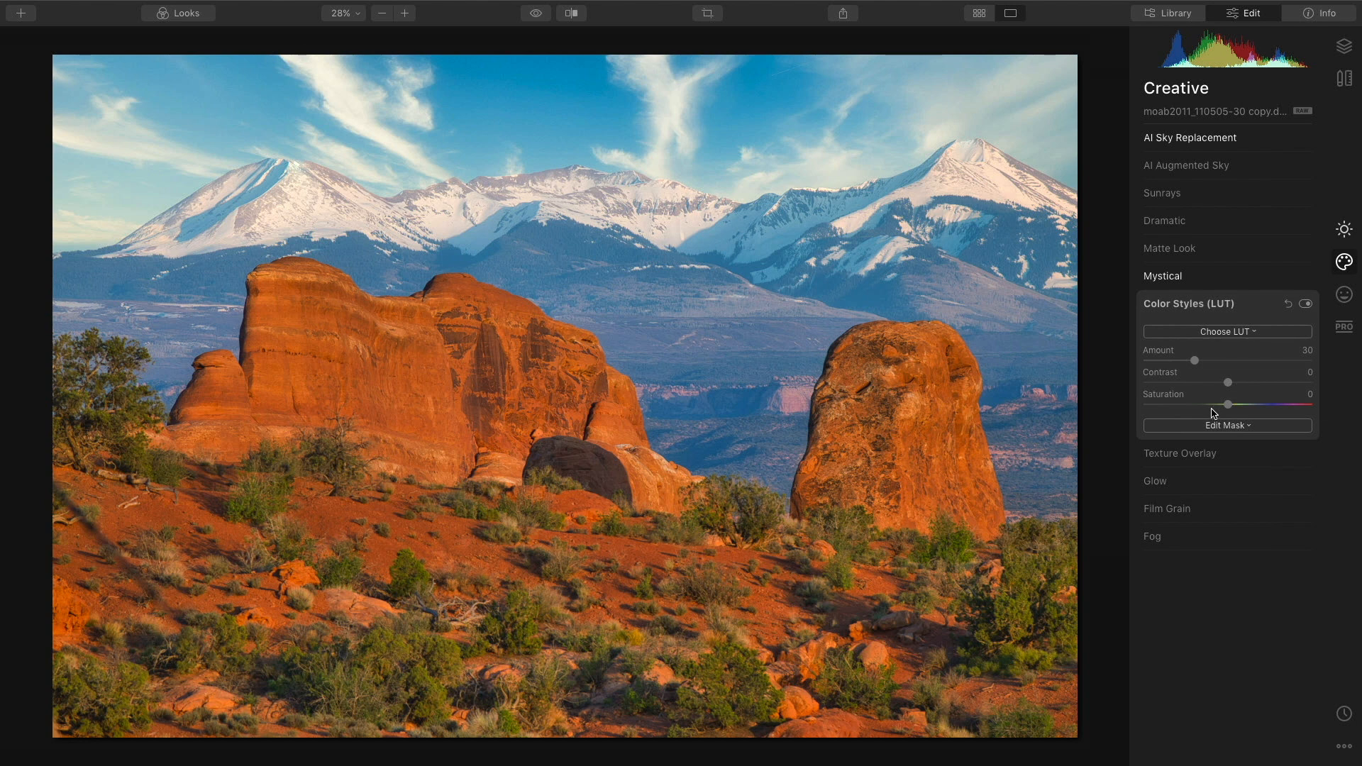
click(1252, 333)
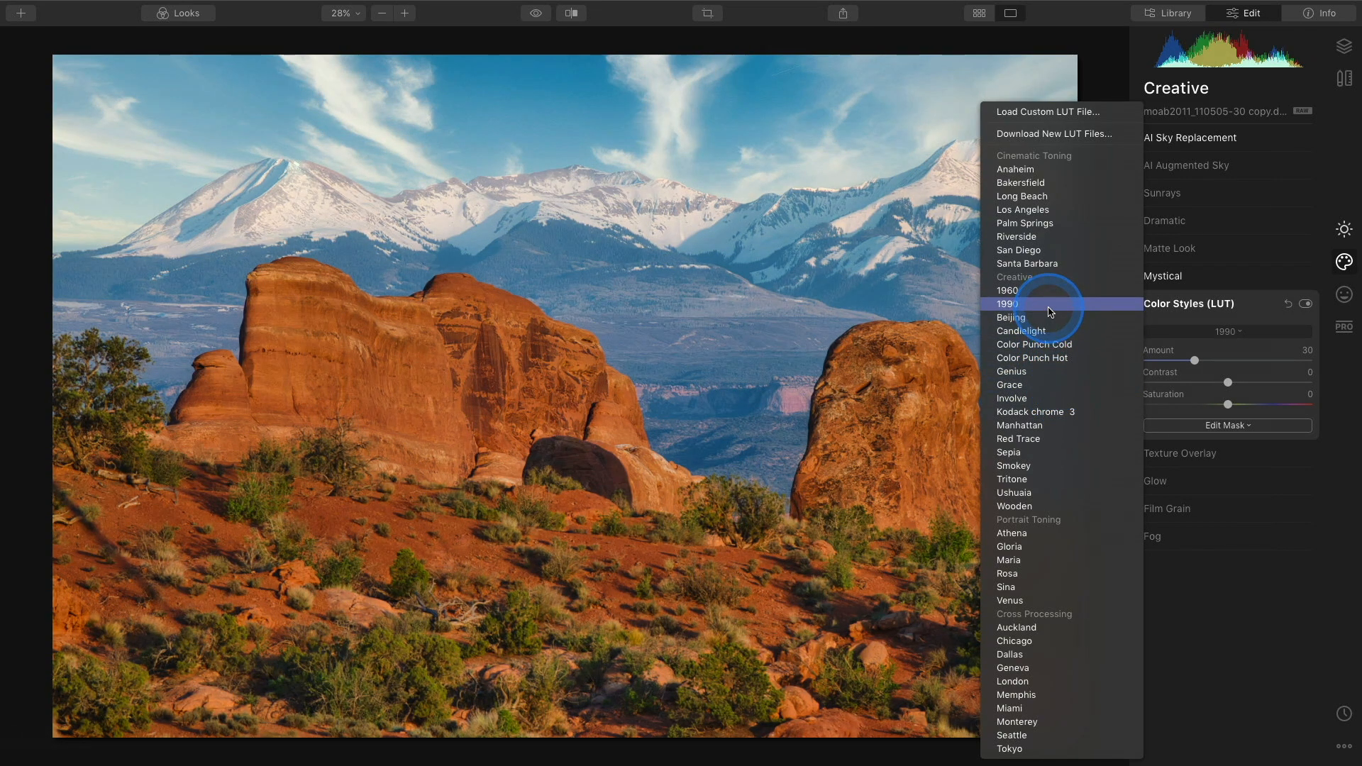
click(1049, 311)
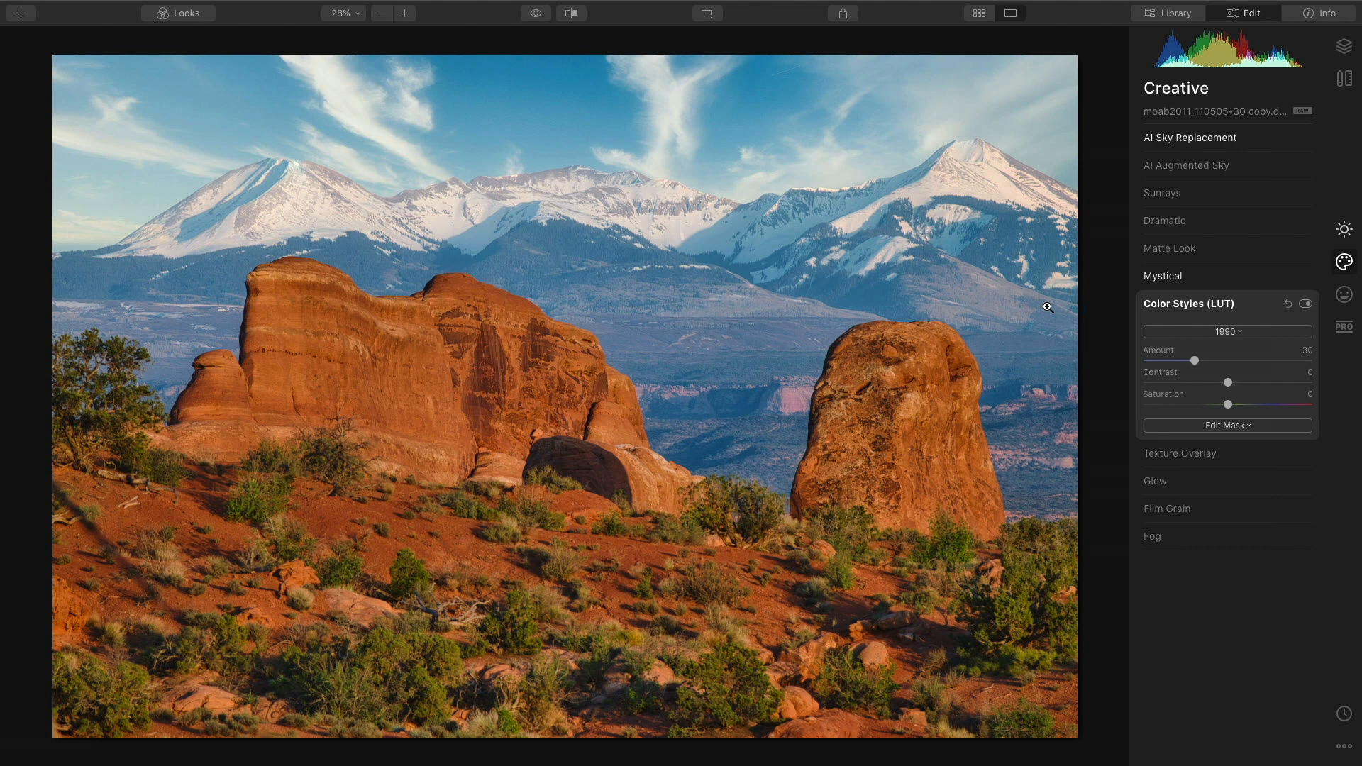
click(1306, 305)
click(1306, 305)
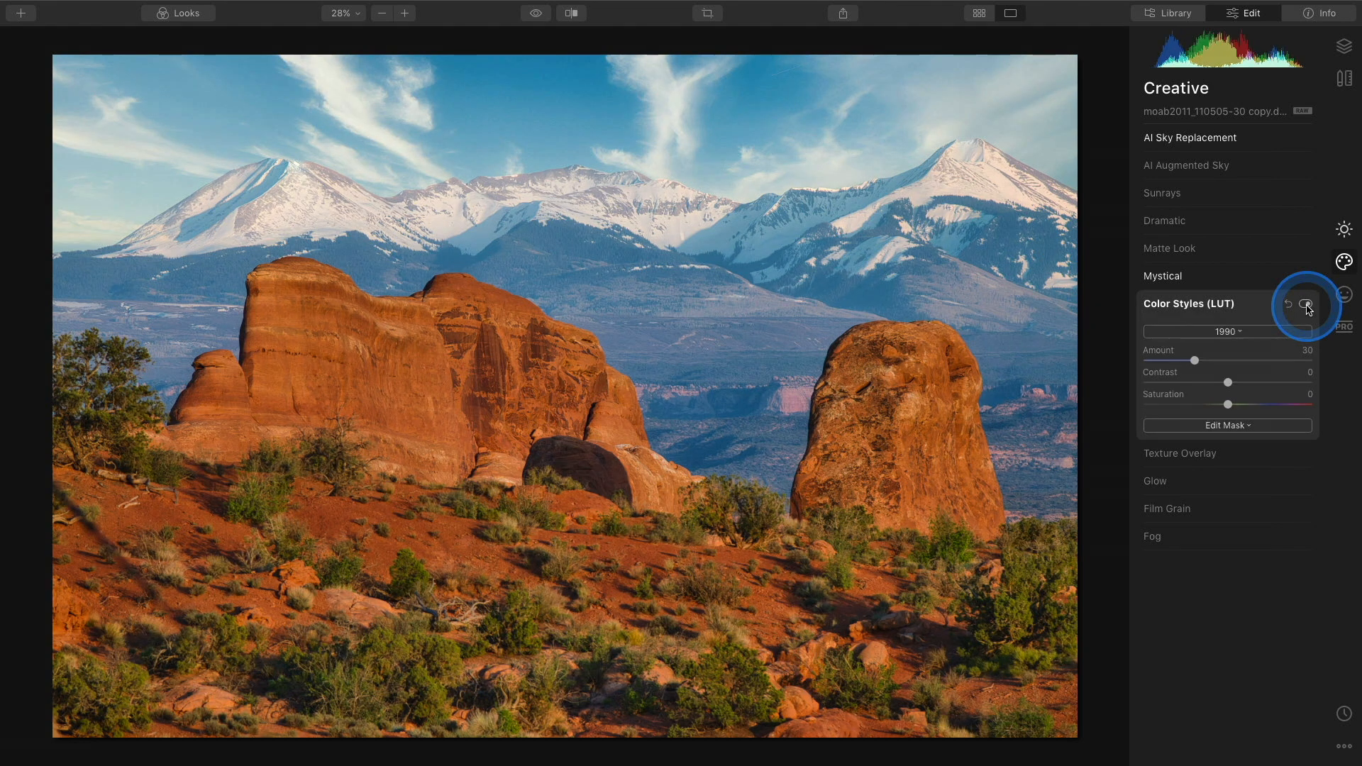
Set the Color Styles Amount to 20 and toggle the effect to compare.
drag(1195, 360, 1179, 366)
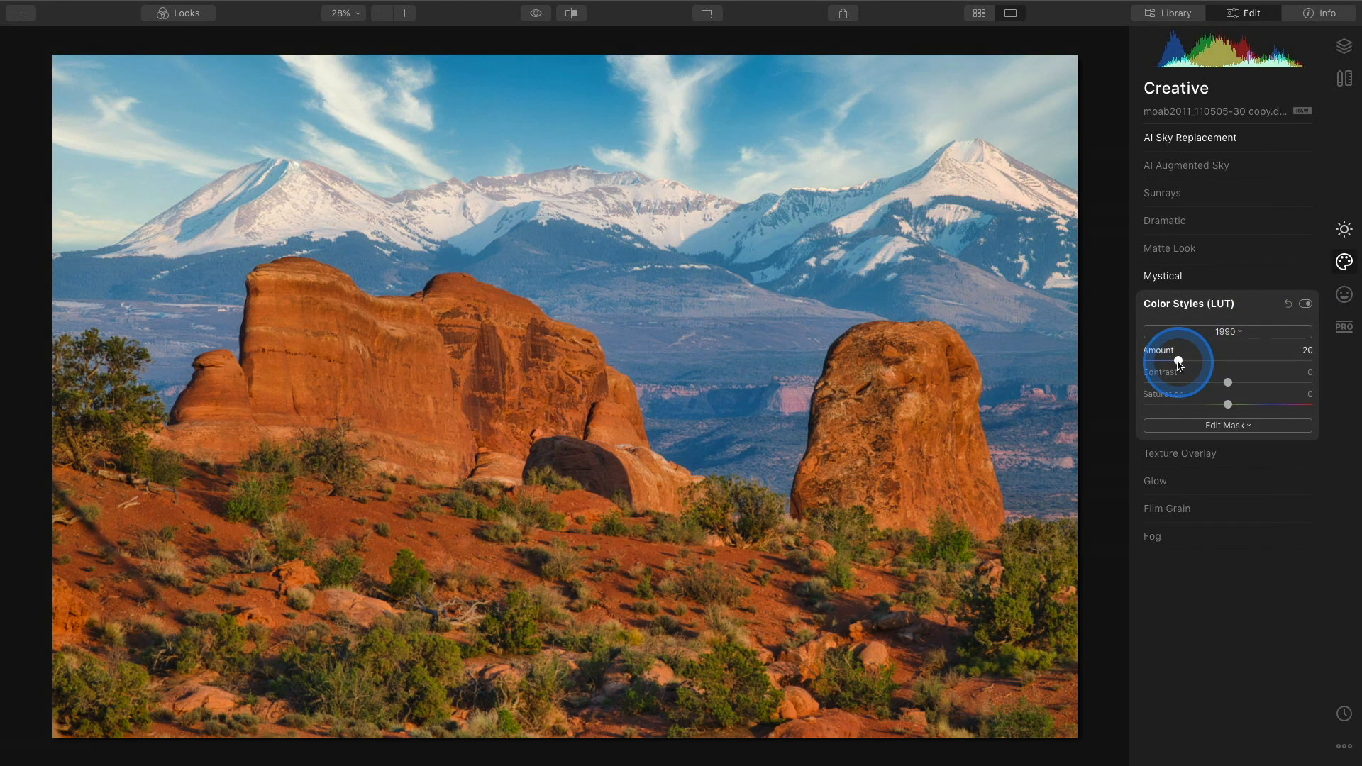
click(1306, 305)
click(1306, 305)
click(1305, 305)
click(1306, 305)
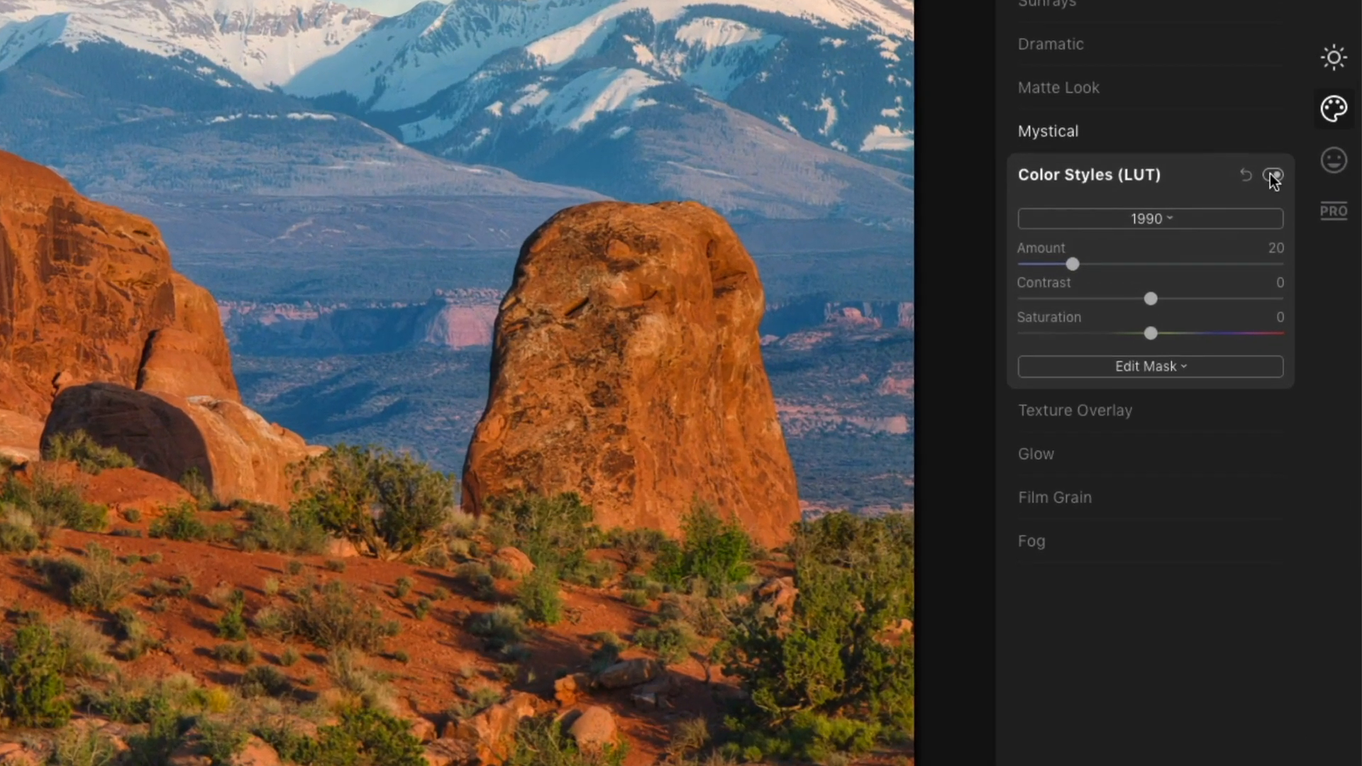
Zoom in on the mountains and add Film Grain with Amount 7, toggling it to compare before zooming back out.
click(1252, 422)
click(1141, 495)
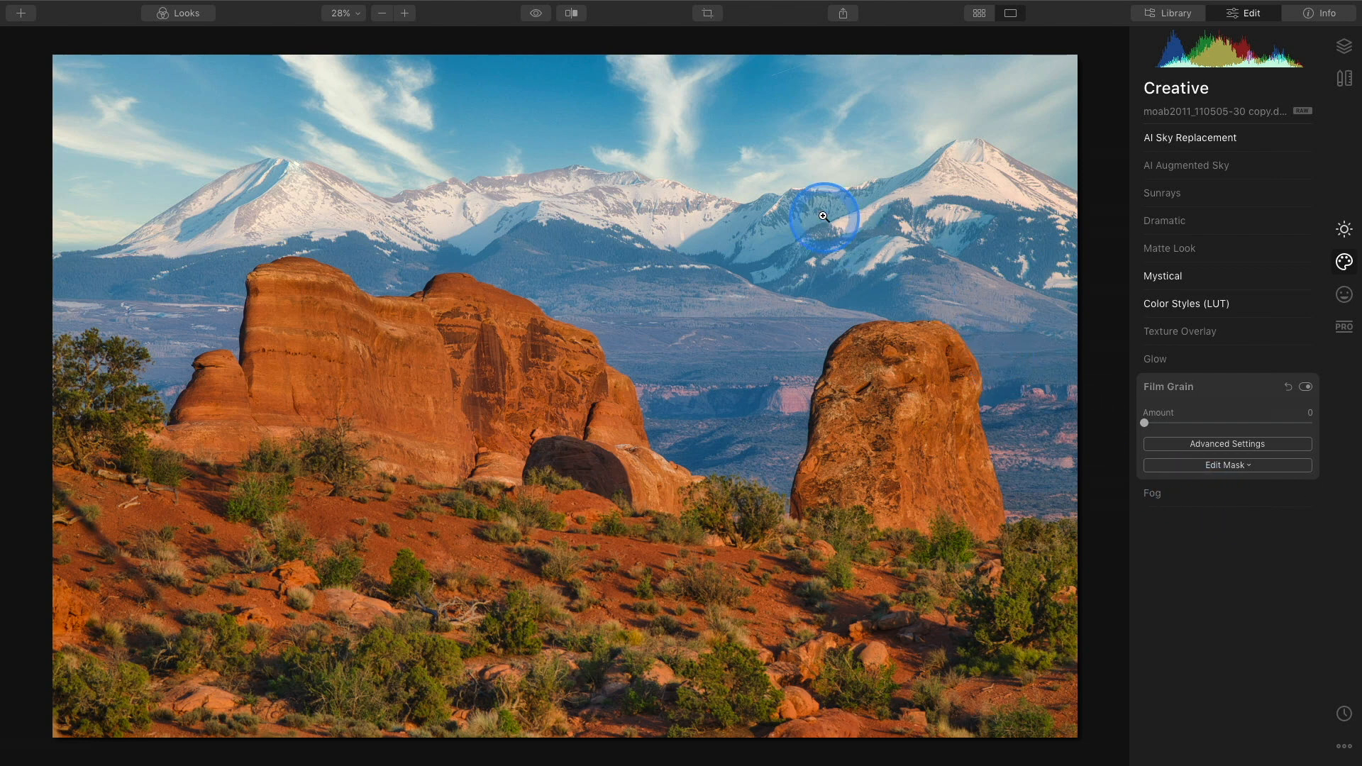
click(716, 191)
drag(715, 192, 692, 291)
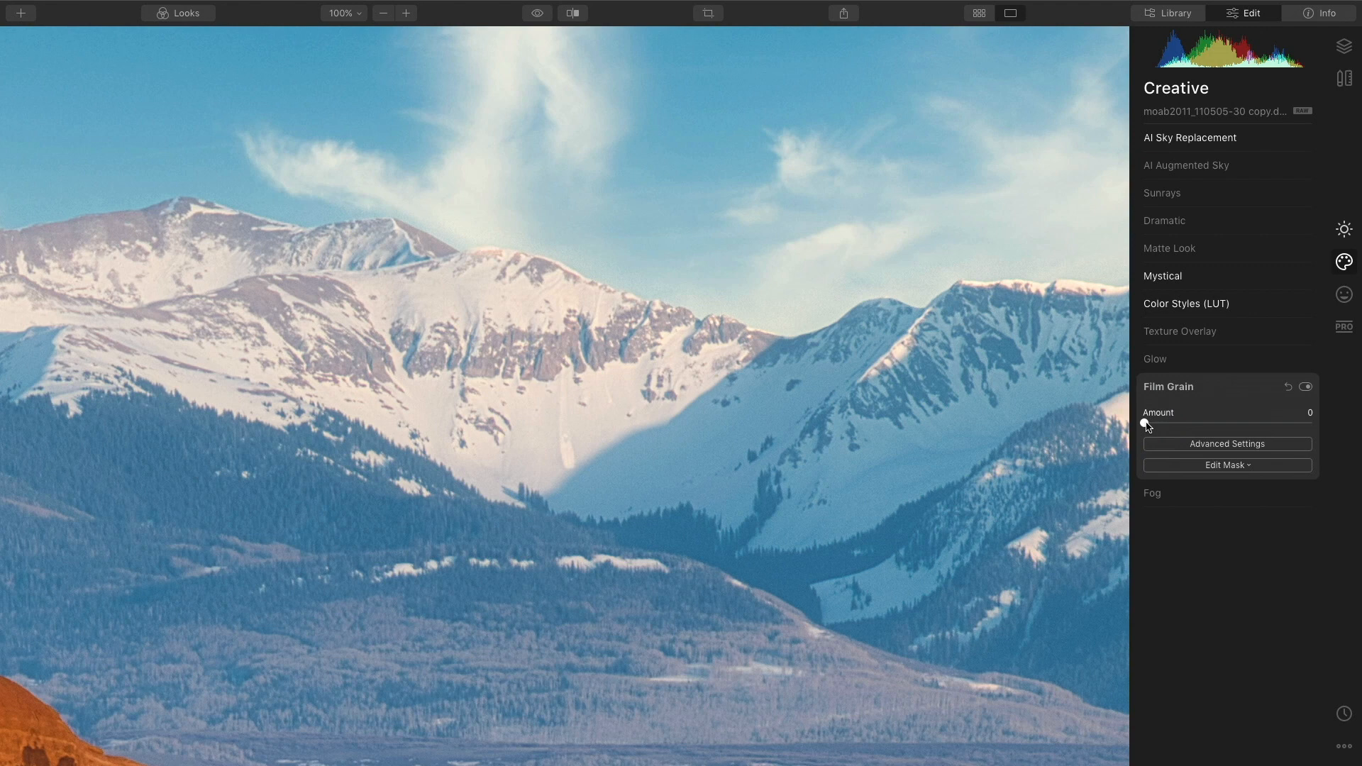
drag(1147, 426, 1161, 427)
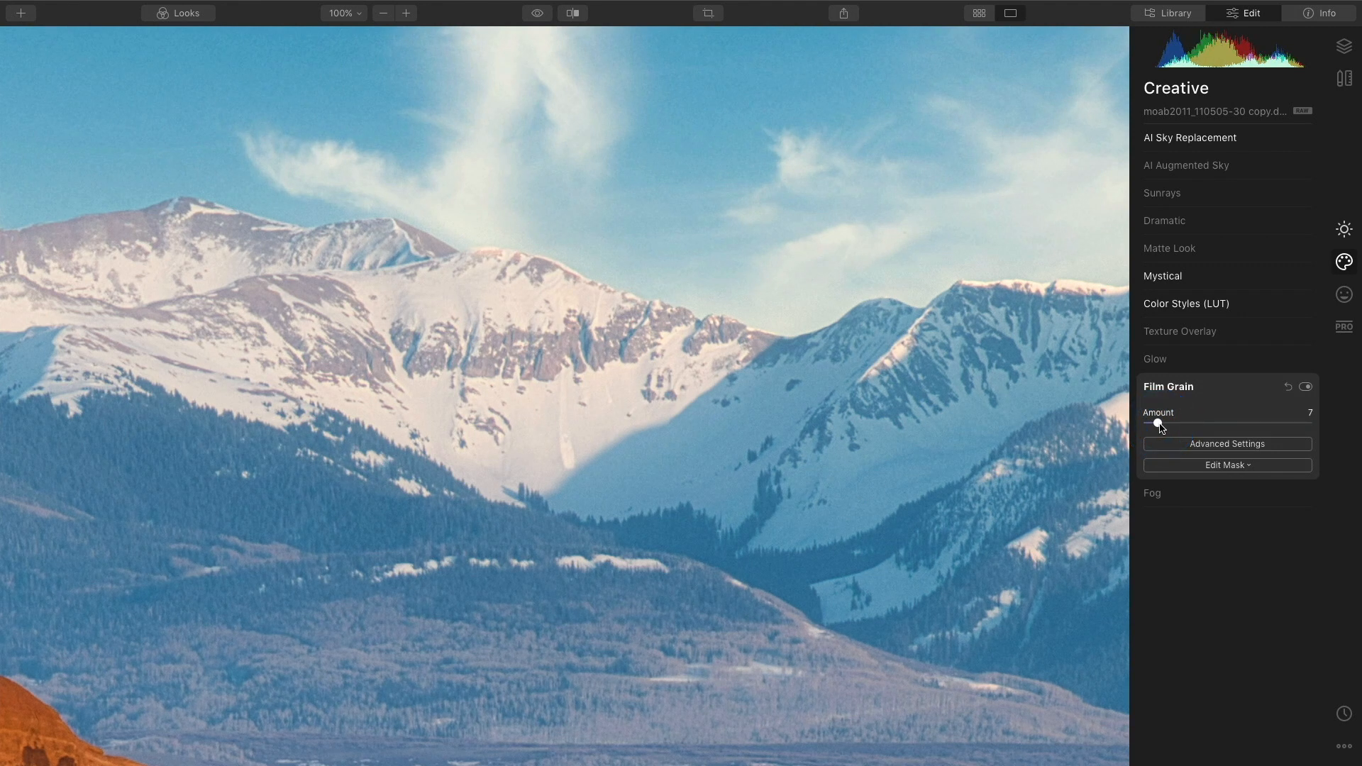
click(1305, 386)
click(1305, 387)
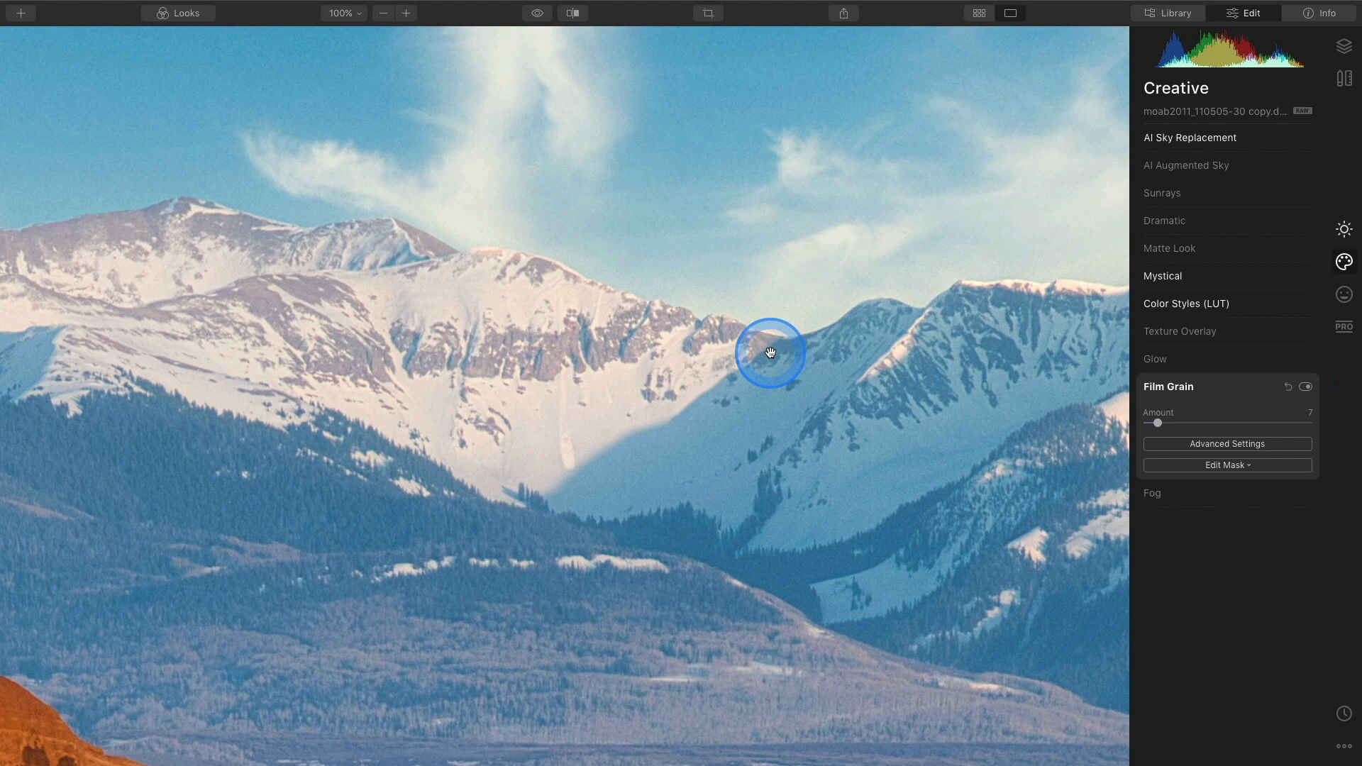
click(773, 405)
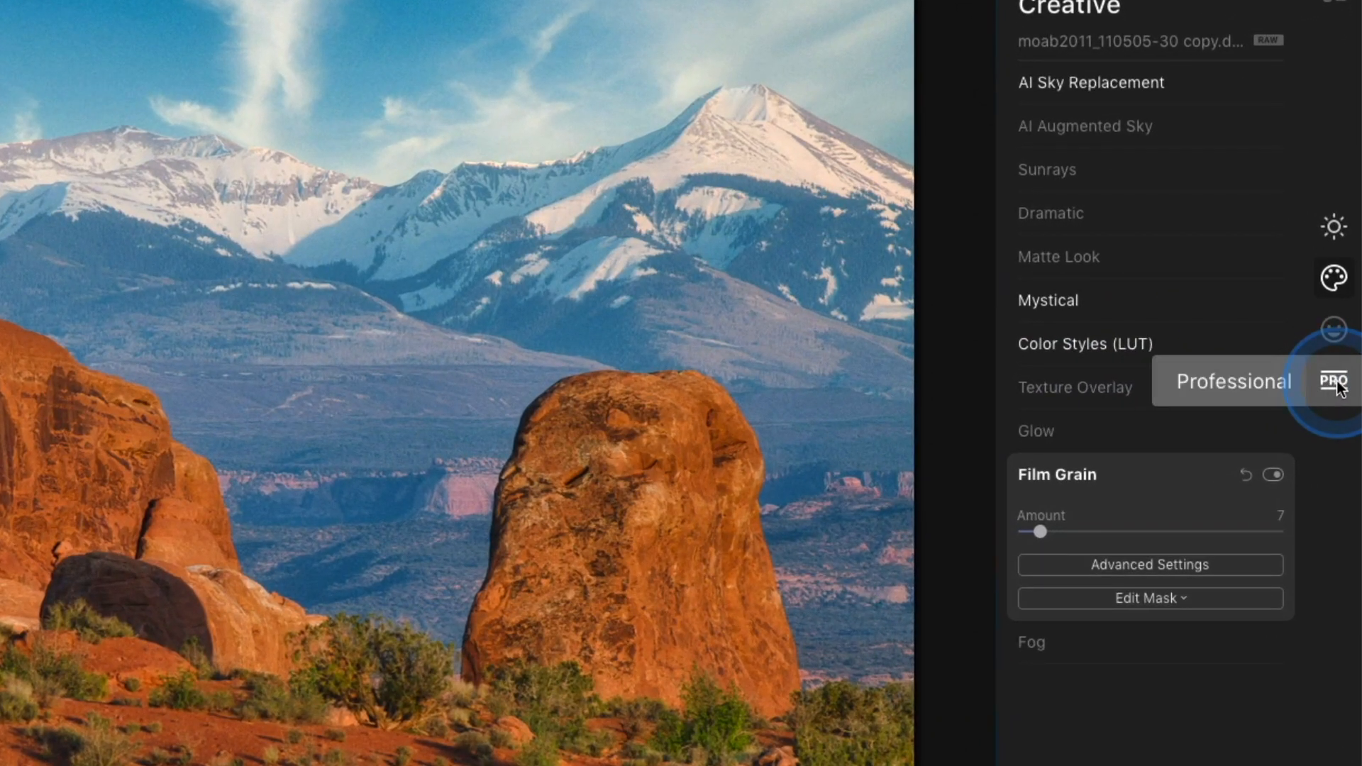
Open Color Enhancer in the Professional tools and set Color Contrast Amount to 20, toggling it to compare.
click(1335, 383)
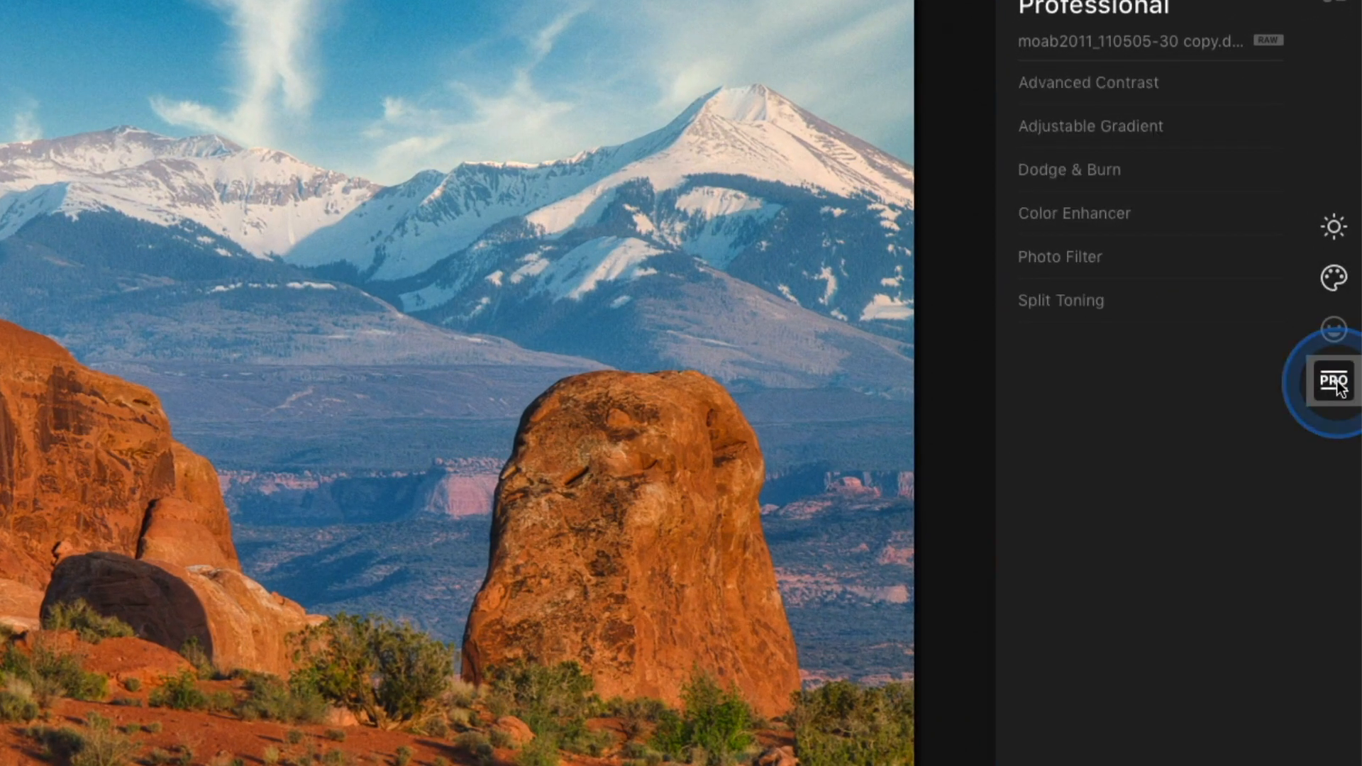
click(1139, 215)
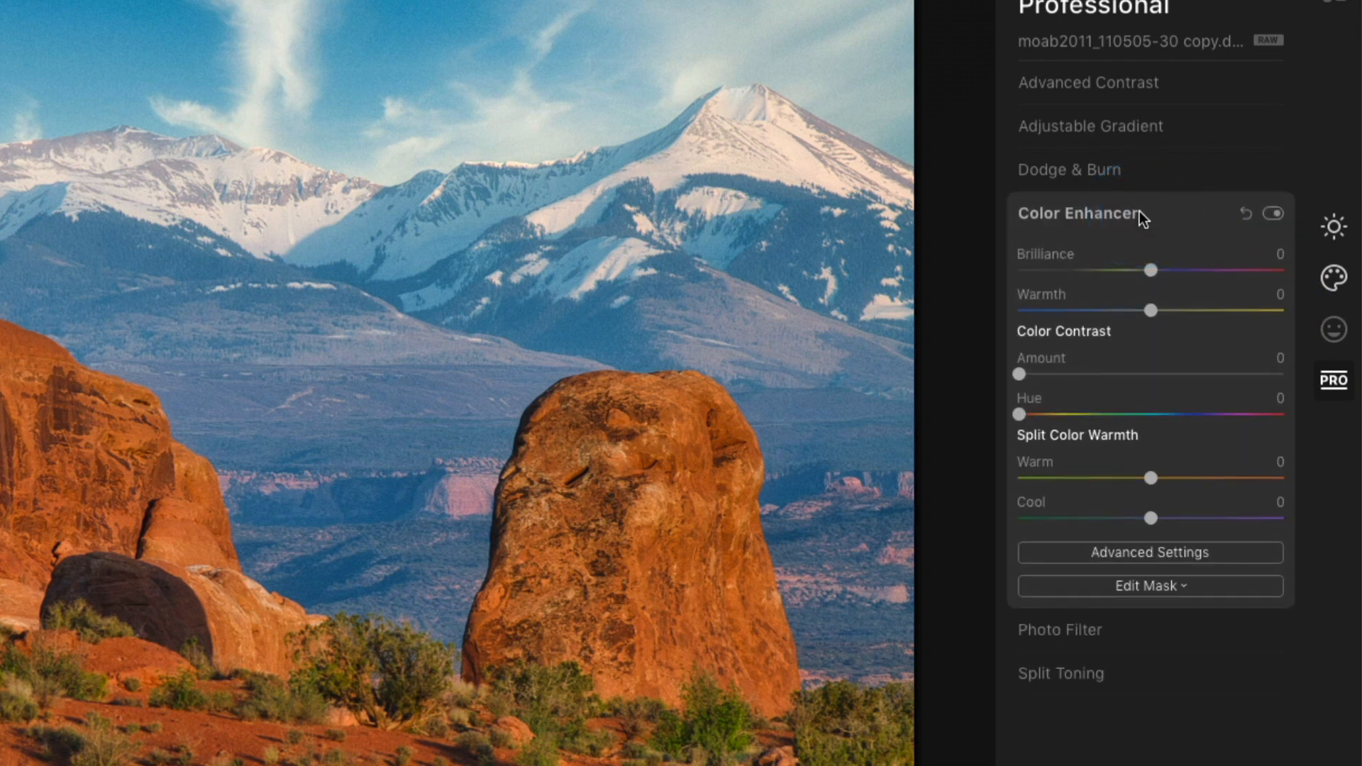
click(1083, 351)
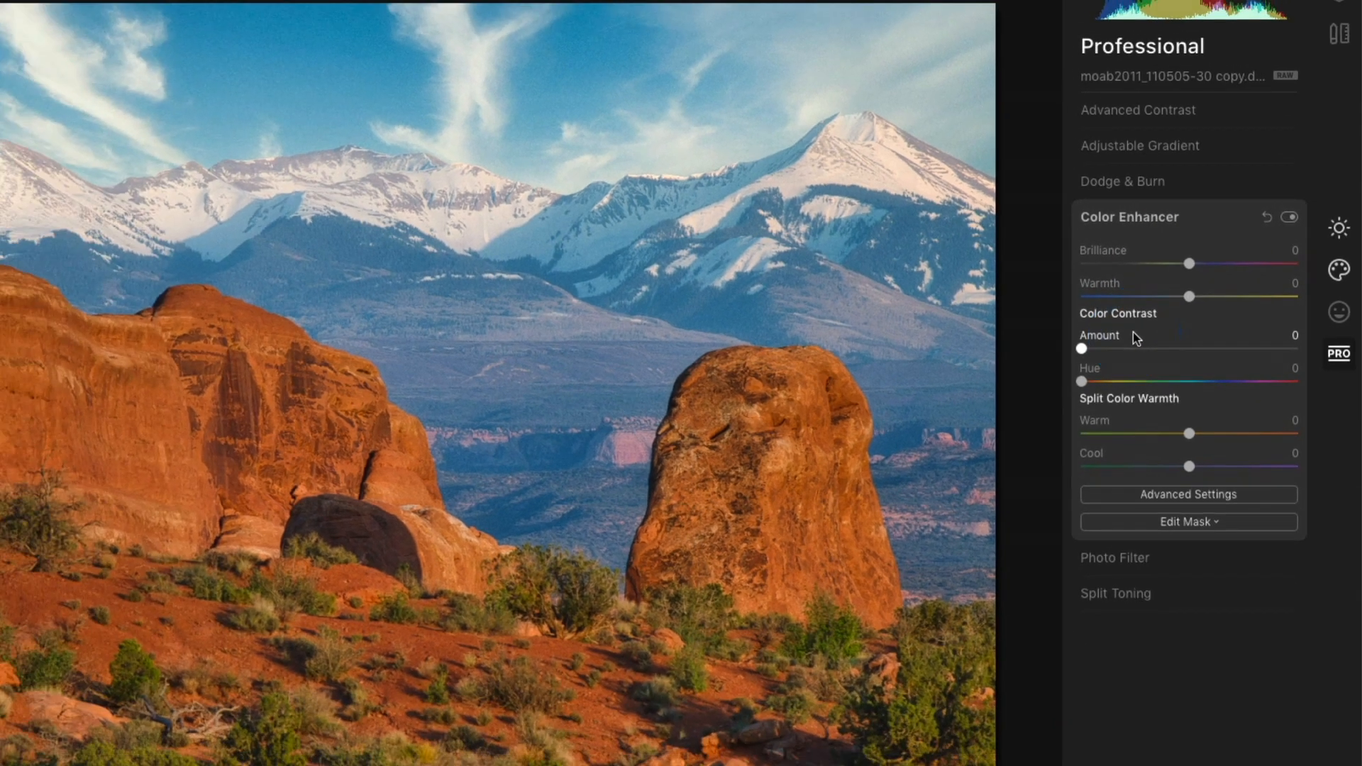
click(1019, 374)
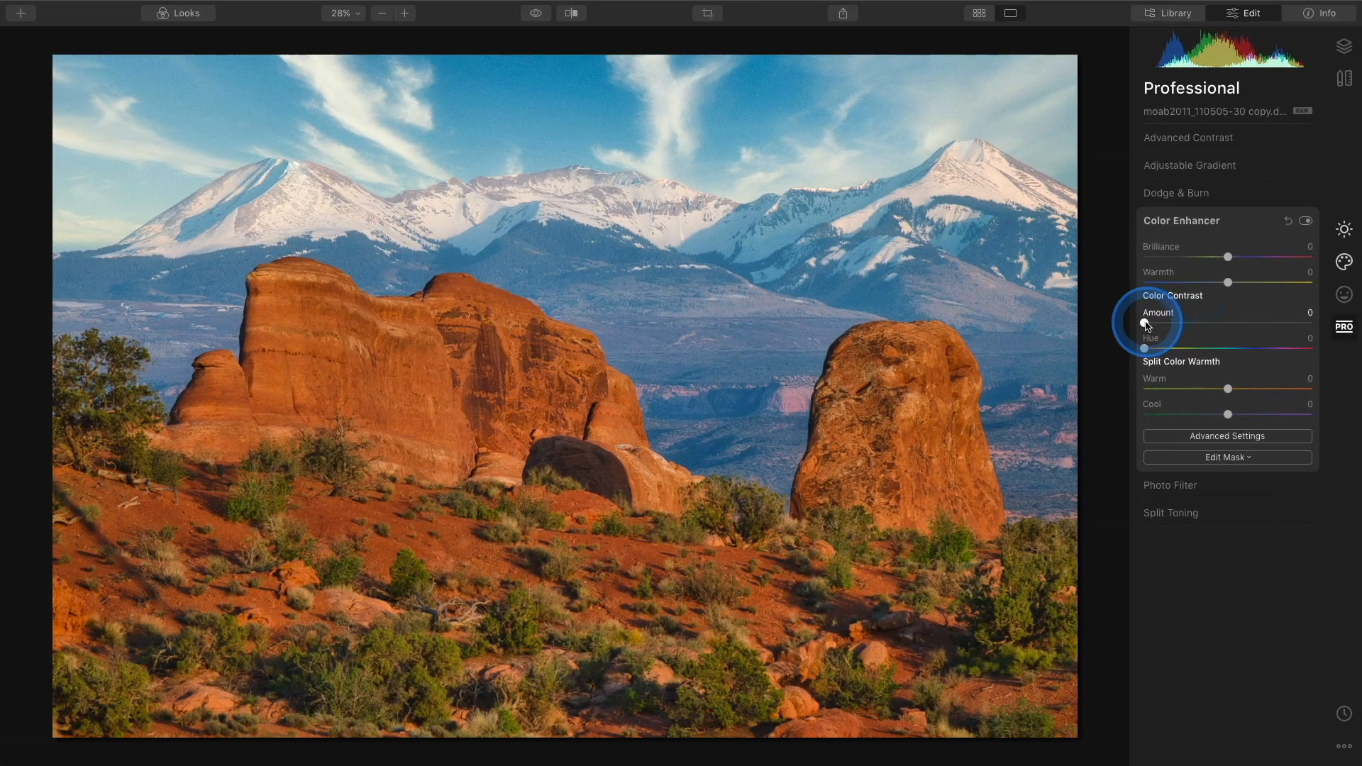
drag(1145, 324, 1180, 331)
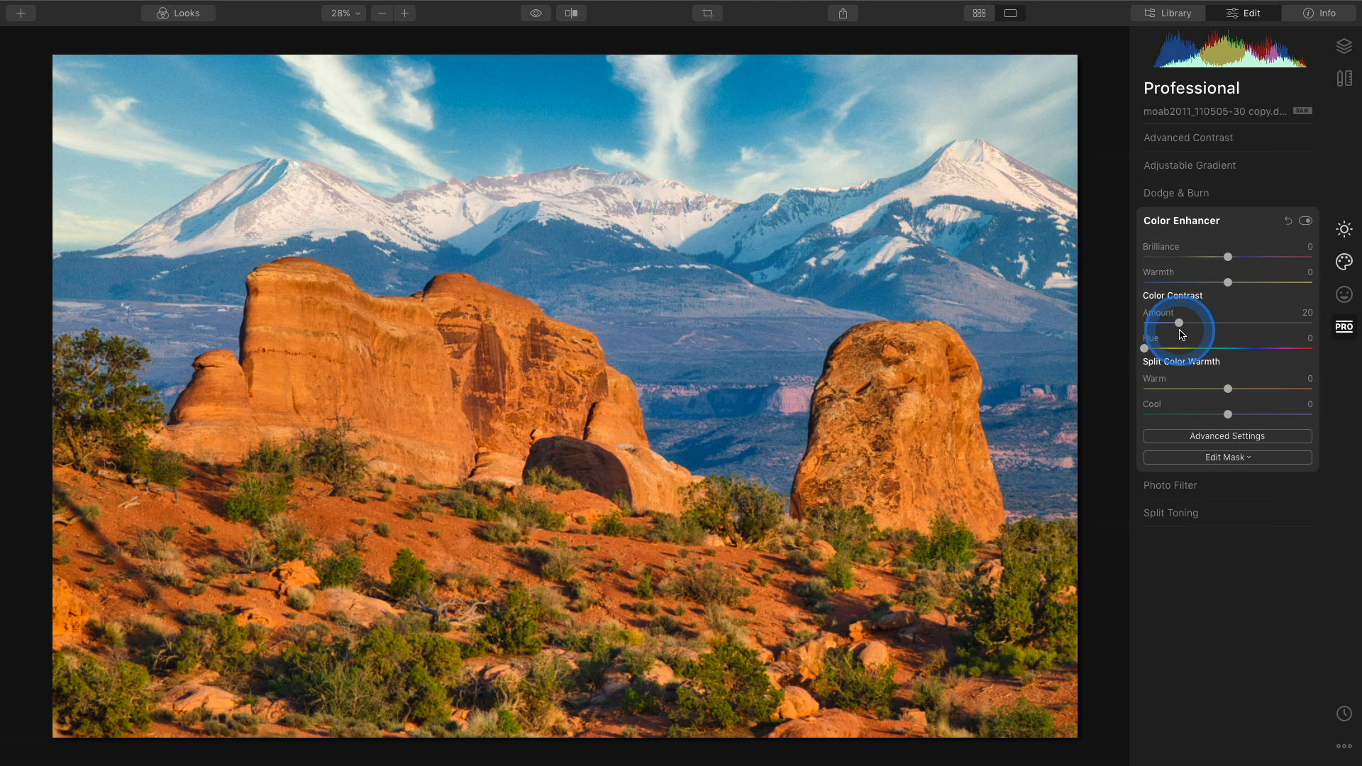
click(1306, 222)
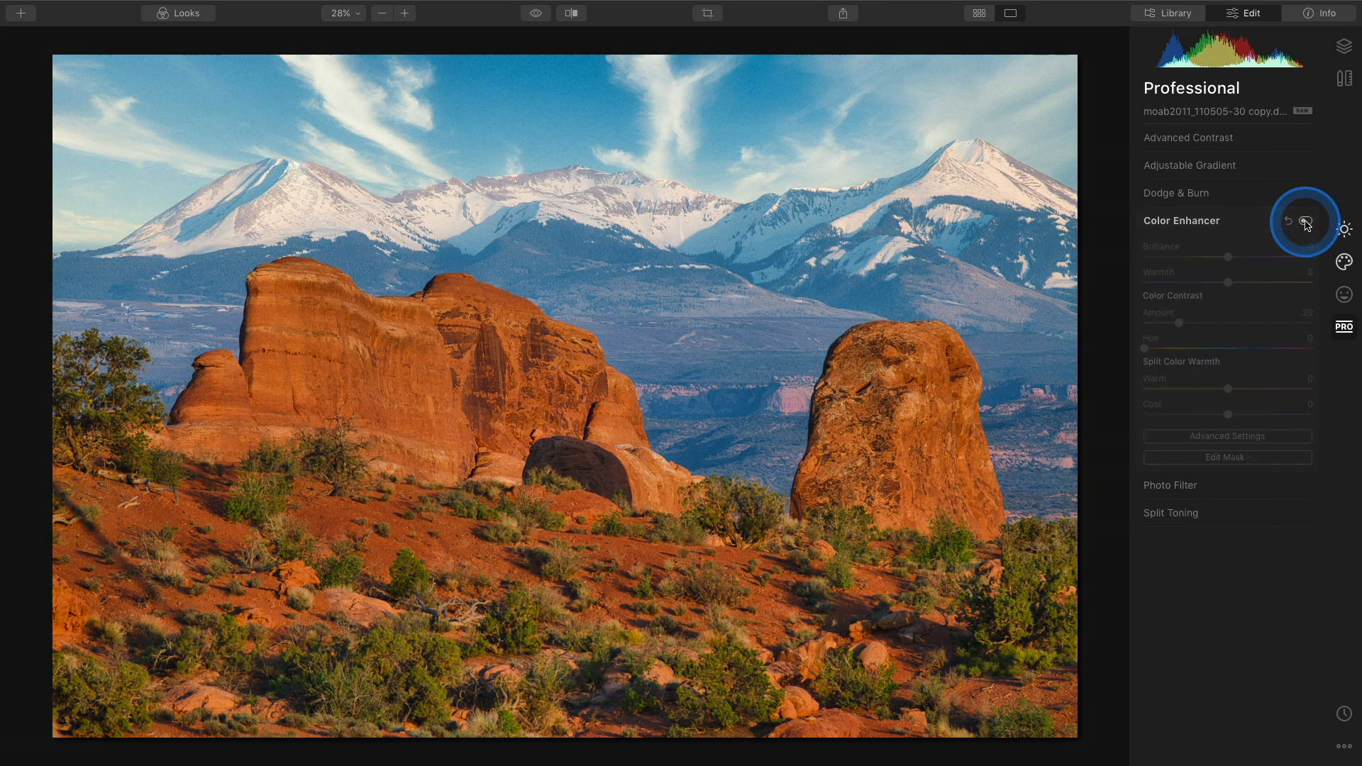
click(1306, 223)
click(1306, 222)
click(1306, 222)
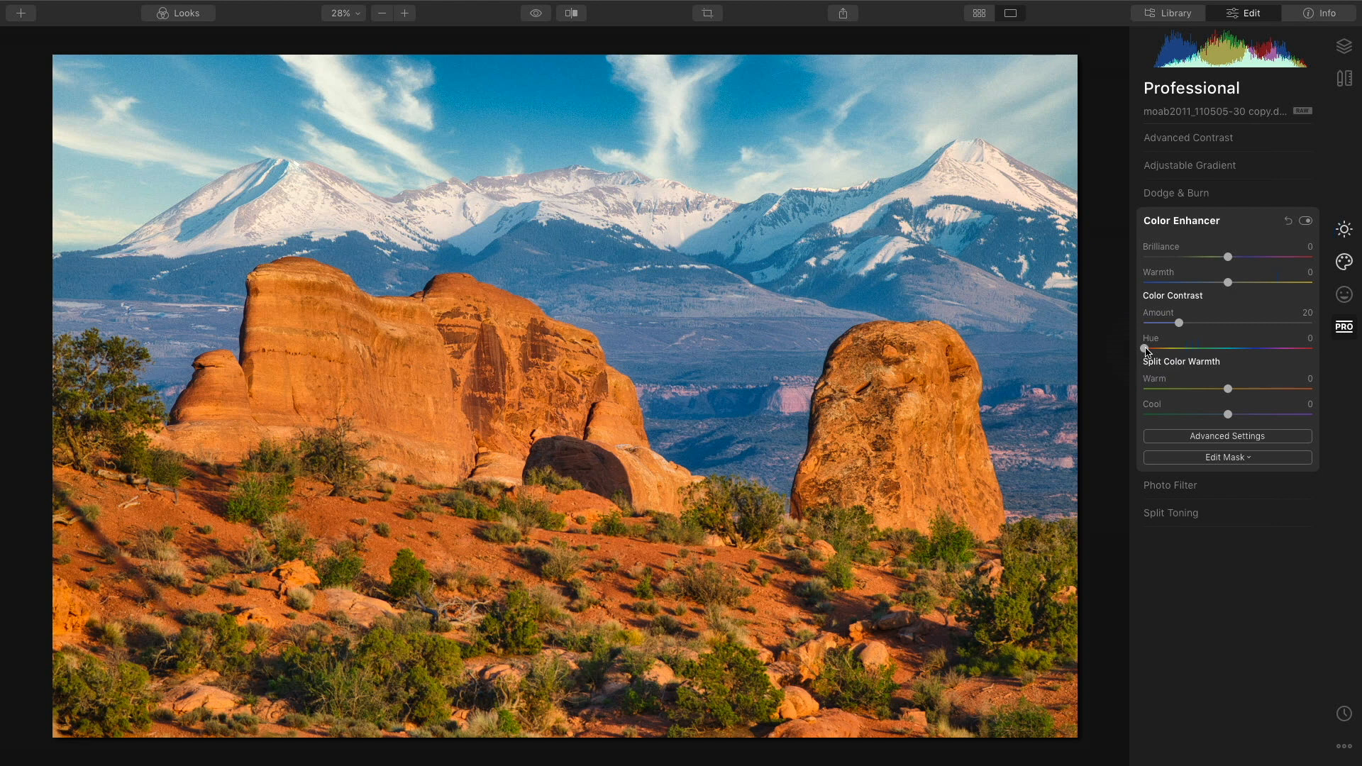
Set Color Contrast Hue to 96 and toggle Color Enhancer off and on to compare.
drag(1147, 350, 1192, 354)
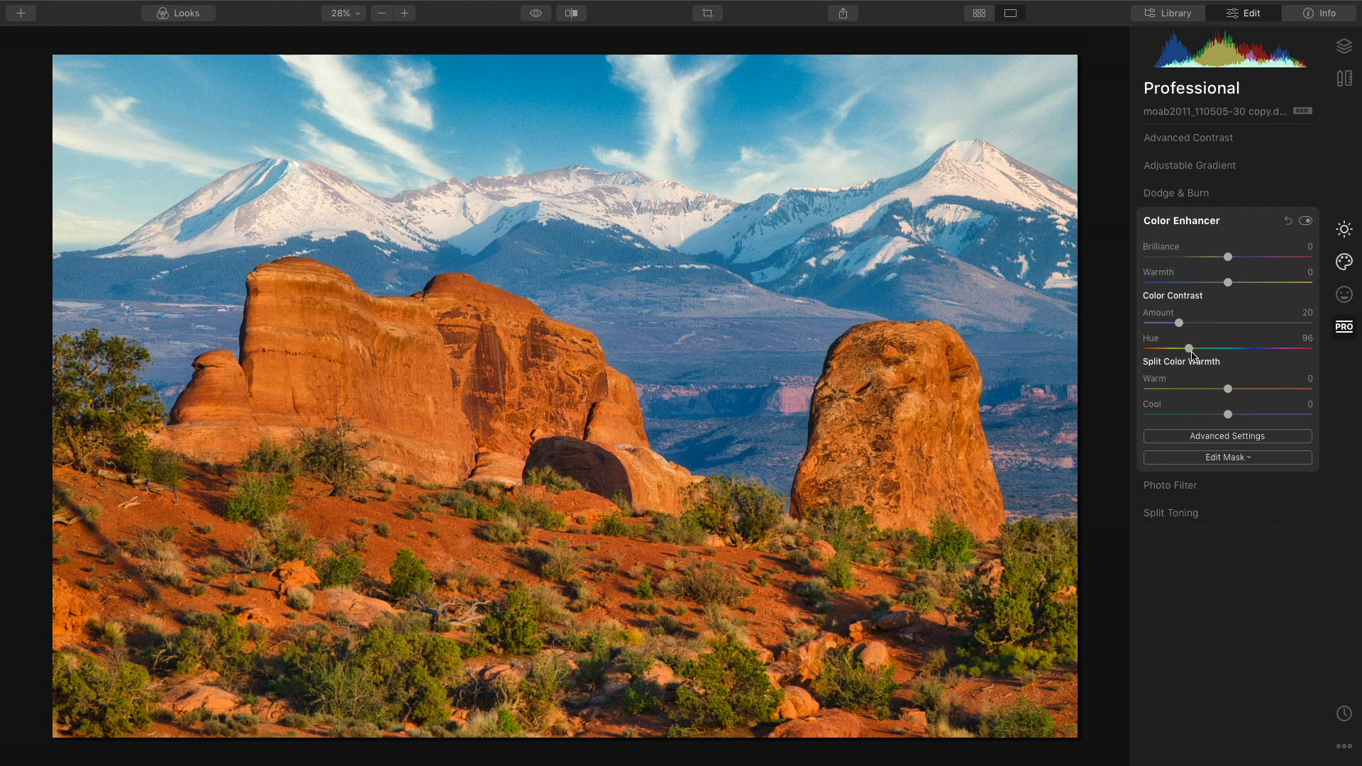
click(1306, 223)
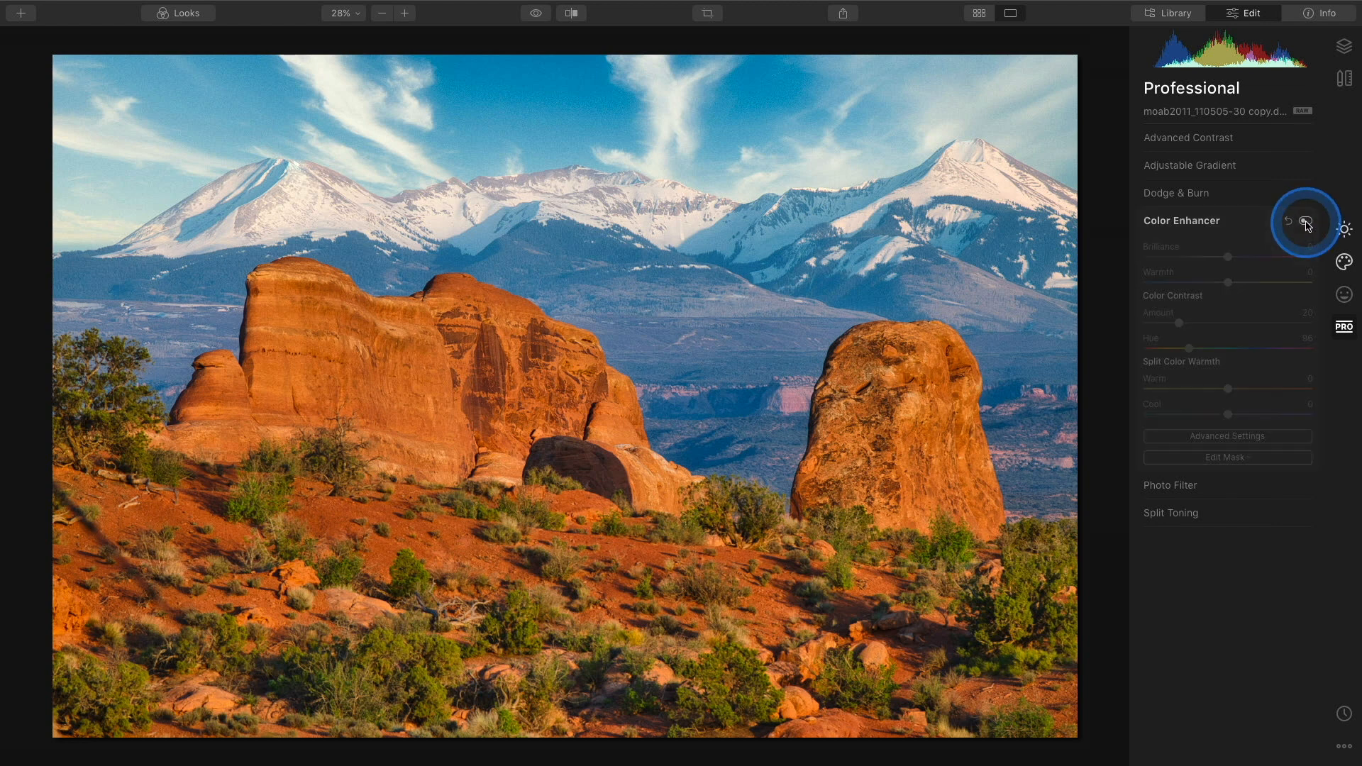
click(1307, 223)
click(1307, 223)
click(1306, 223)
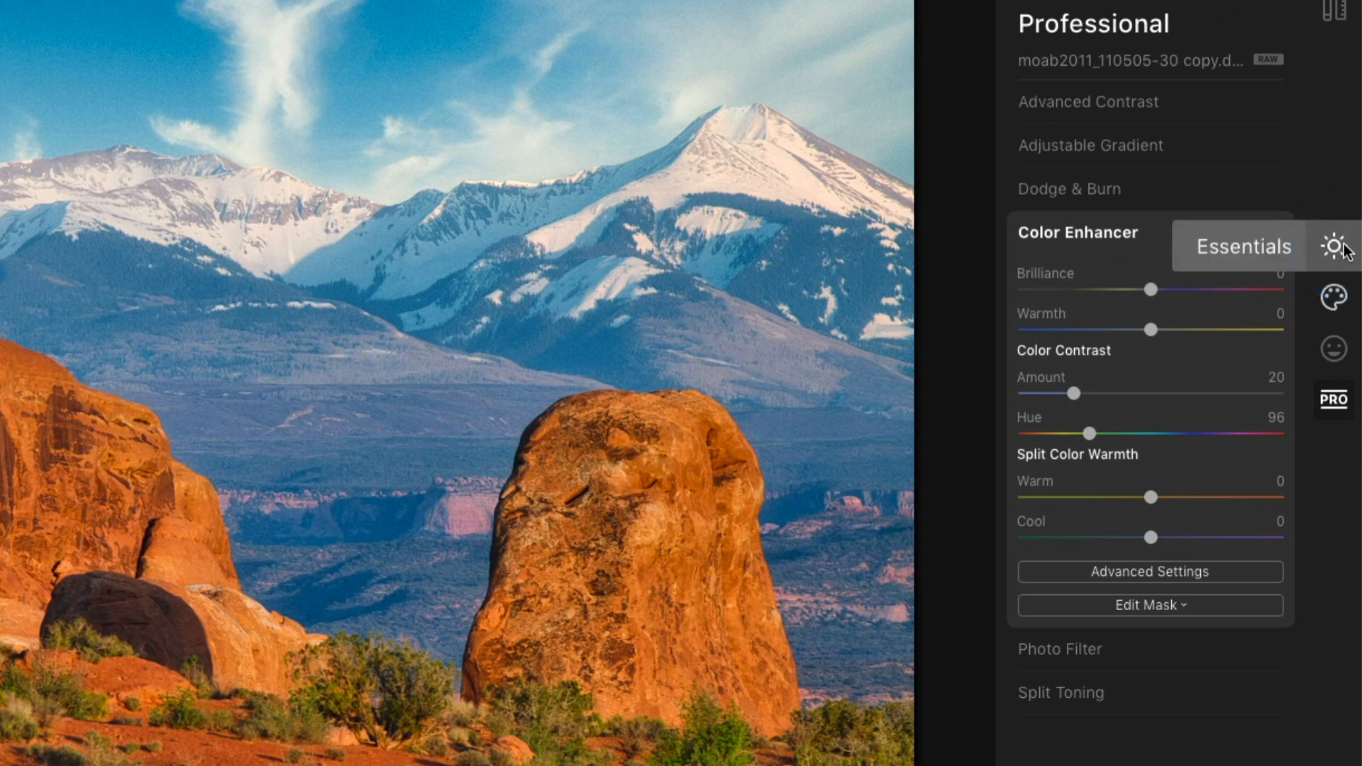
Return to Essentials, open Vignette with its Advanced Settings, and set the vignette Amount to -92.
click(1341, 248)
click(1238, 376)
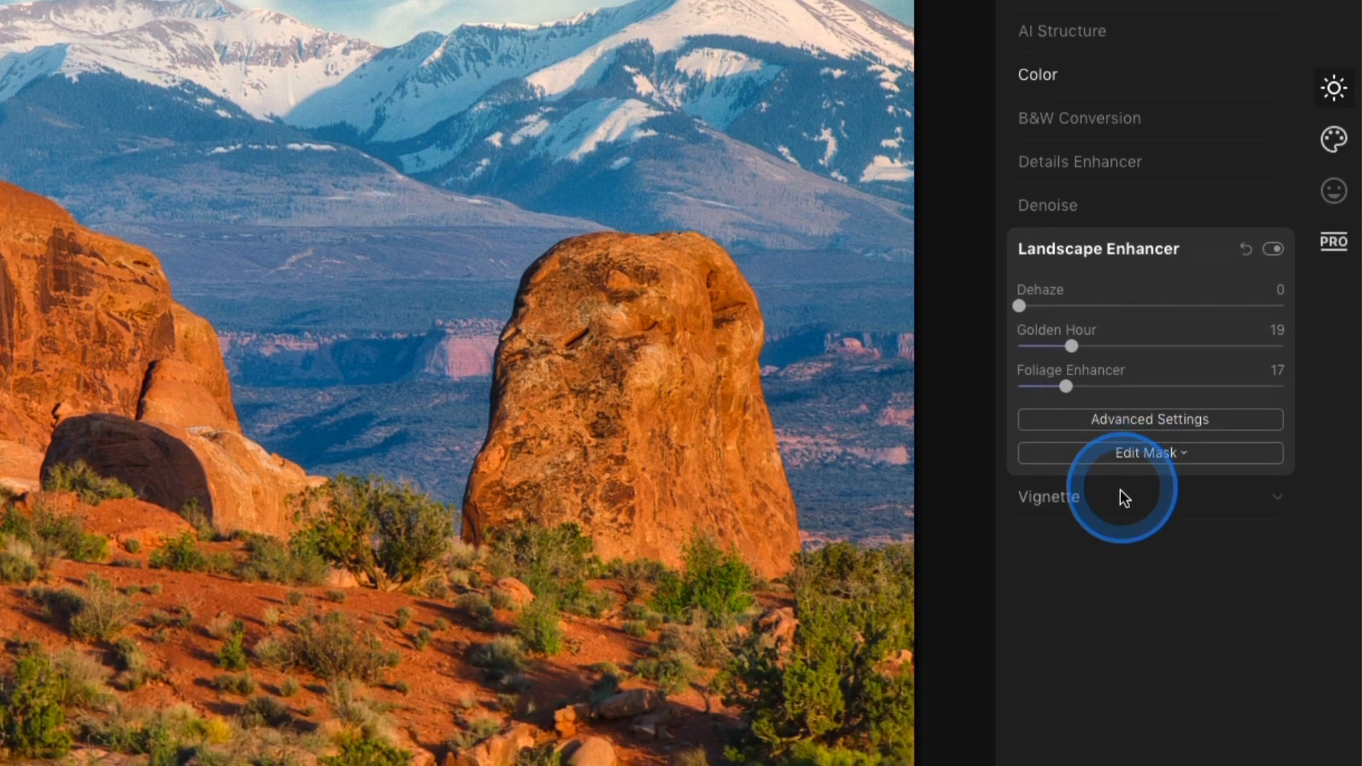
click(1121, 653)
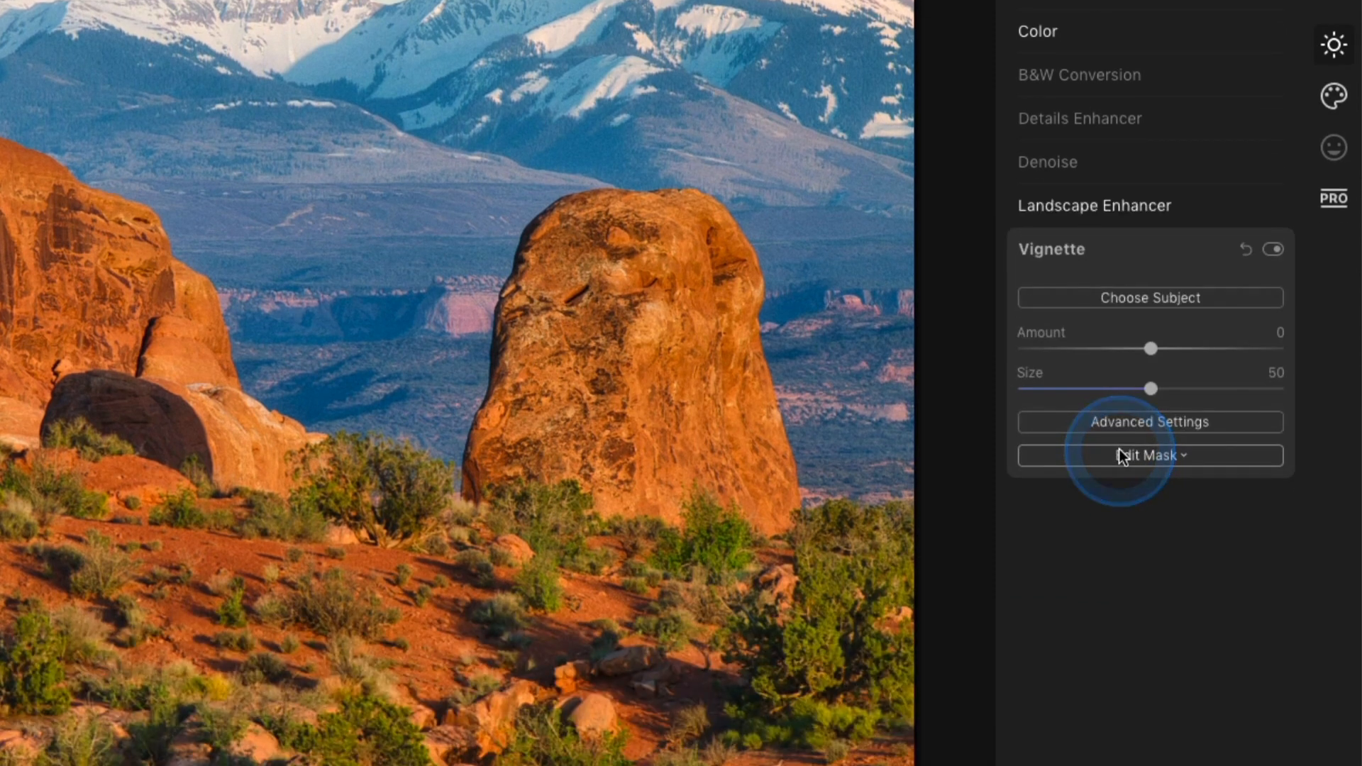
click(1139, 424)
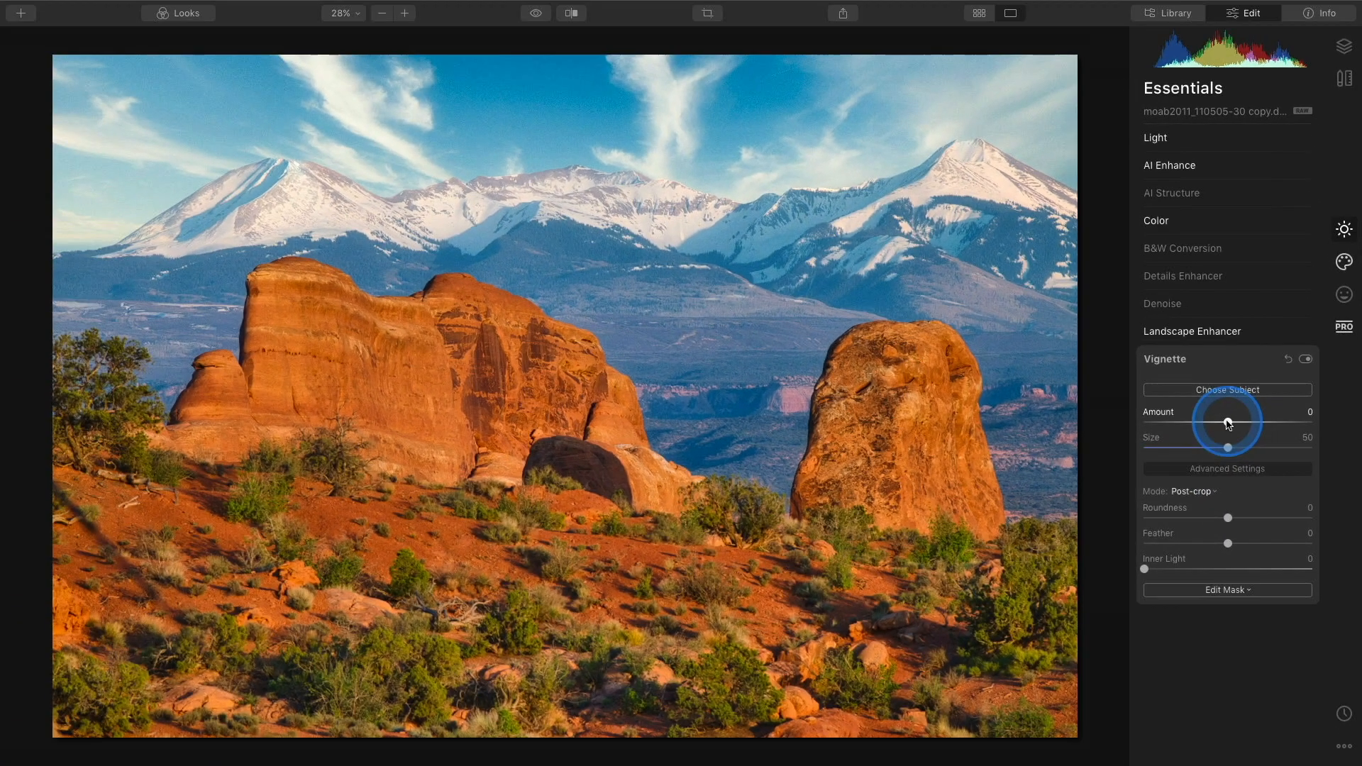
drag(1228, 423, 1151, 427)
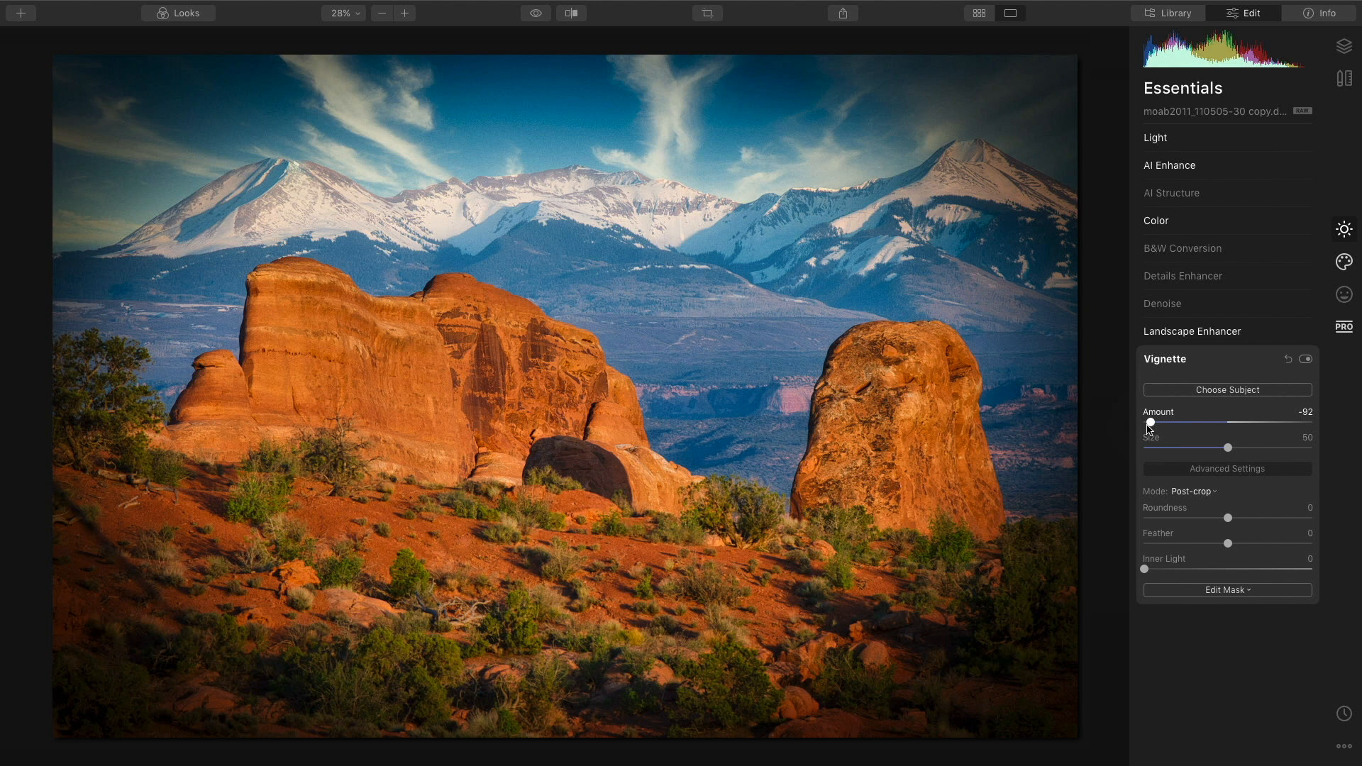
Set the vignette Feather to 70 and Inner Light to 15.
click(1228, 544)
drag(1228, 546, 1290, 548)
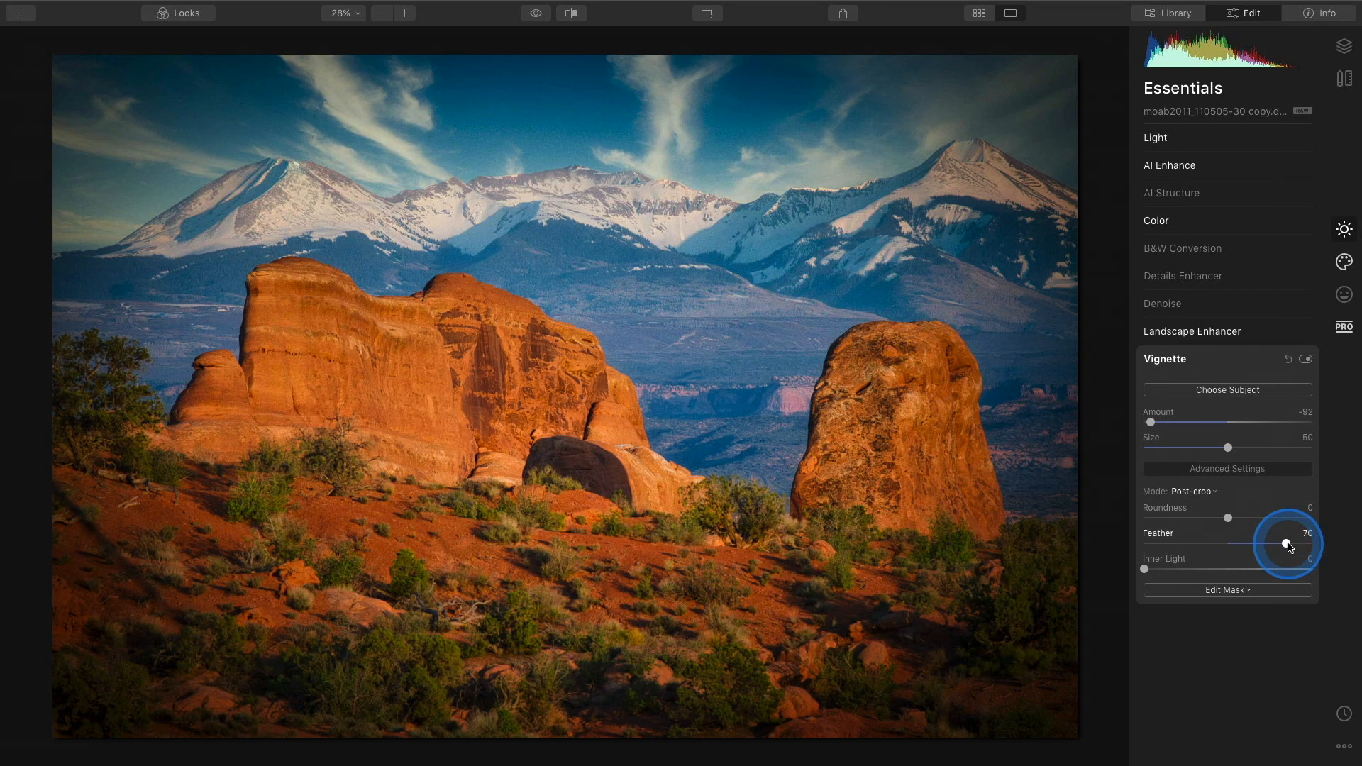
drag(1145, 570, 1175, 572)
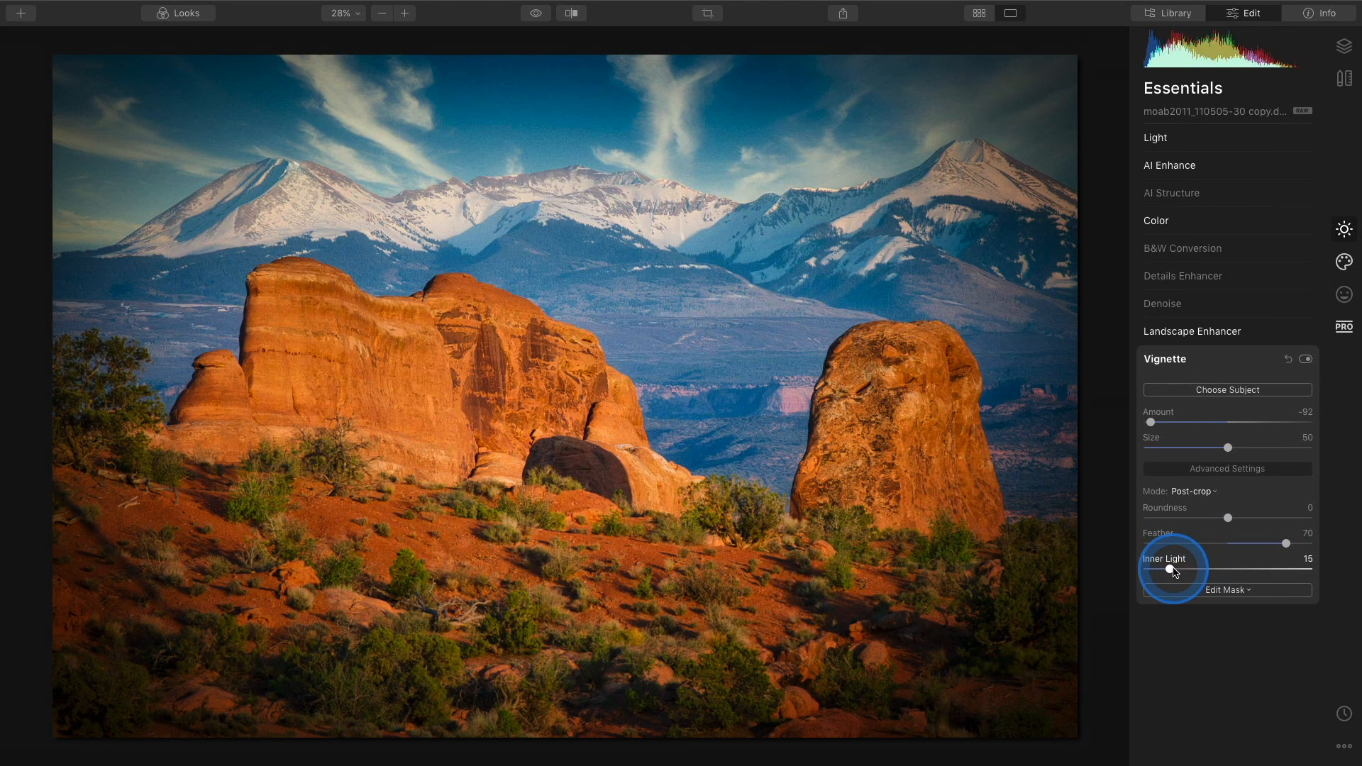
Set the vignette Amount to -37 and toggle the vignette off and on to compare.
click(1151, 424)
drag(1152, 423, 1198, 426)
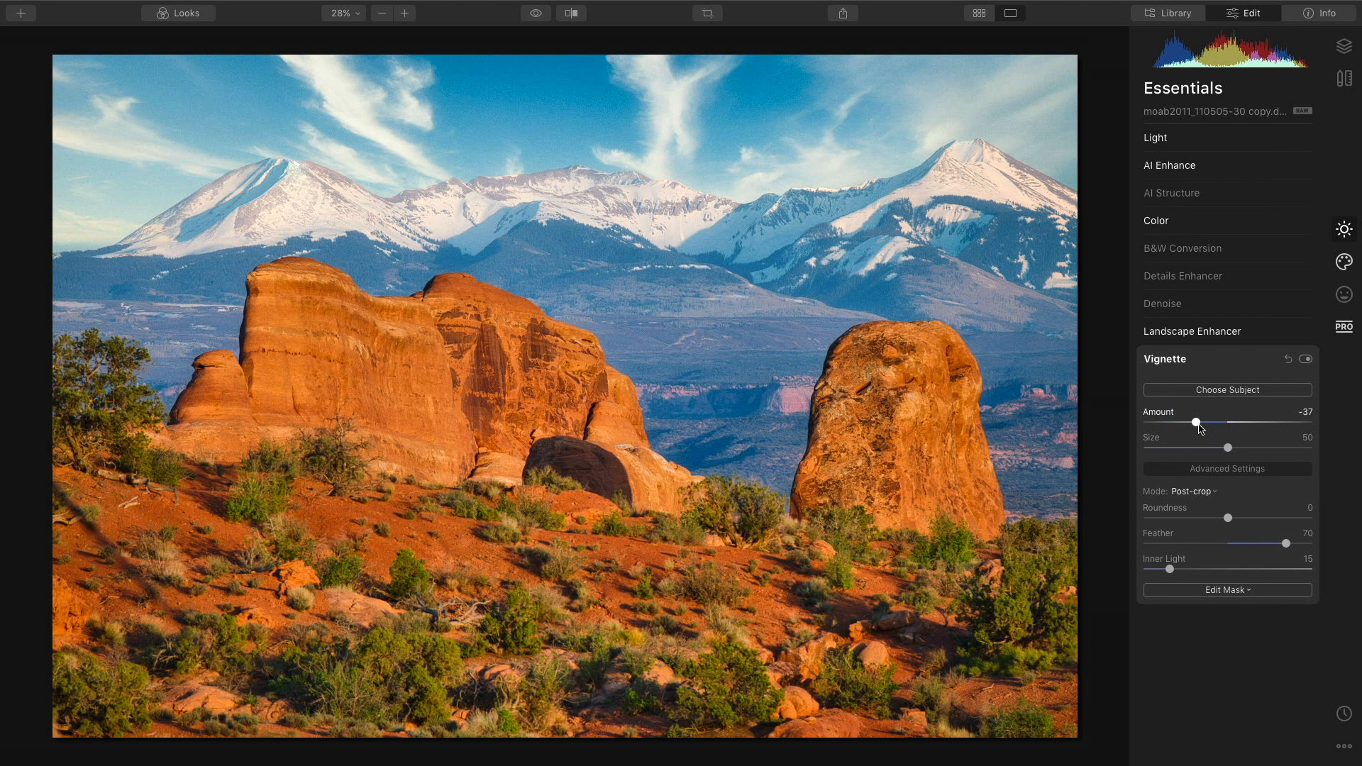
click(1307, 360)
click(1307, 360)
click(1306, 360)
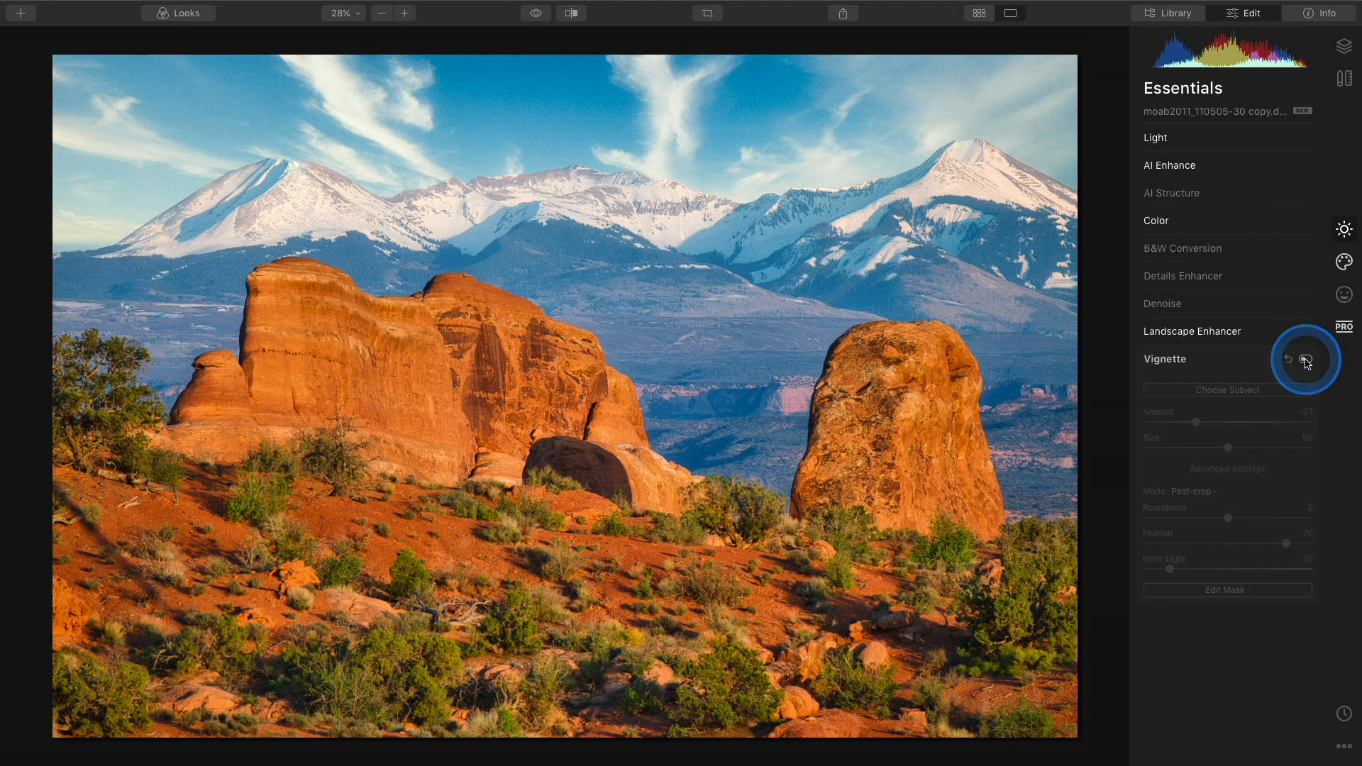
Set the vignette Amount to -53 and toggle the vignette off and on to compare.
click(1306, 360)
drag(1197, 422, 1184, 424)
click(1307, 360)
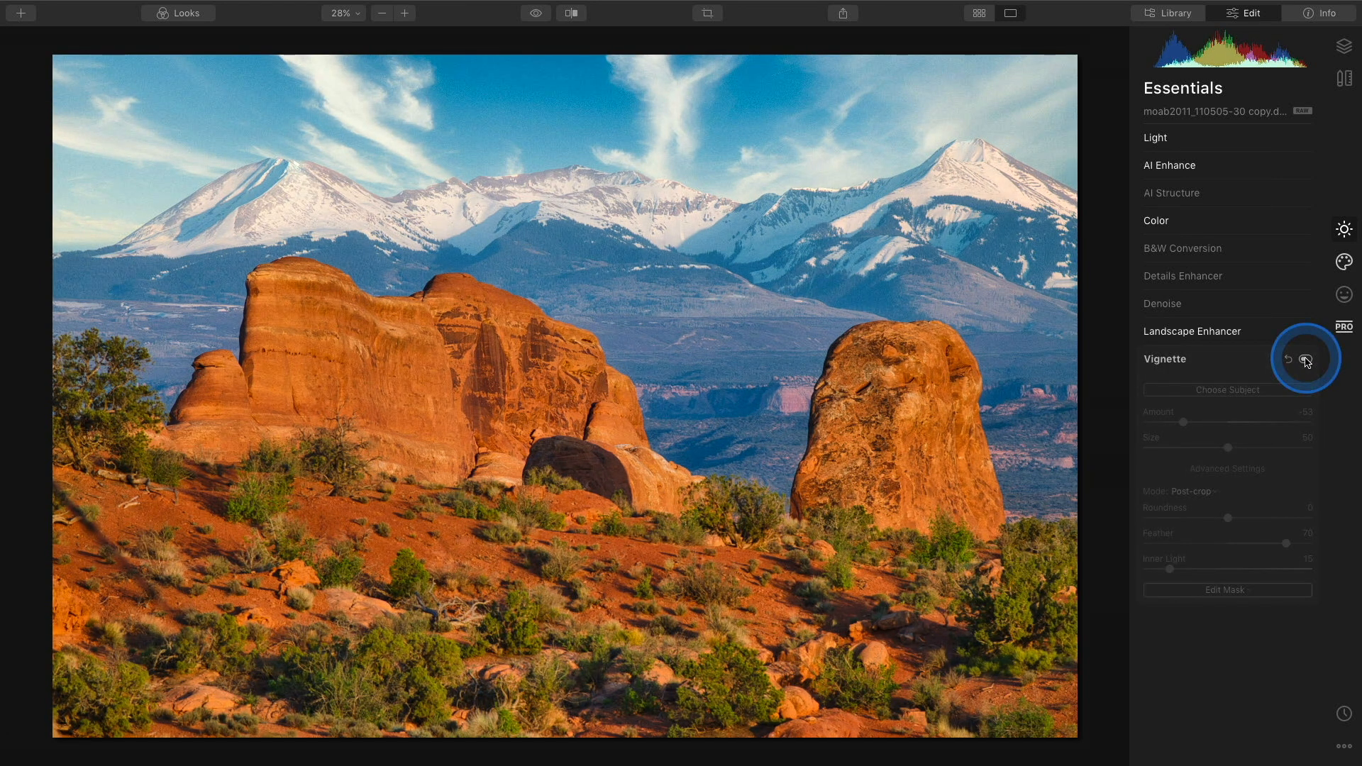
click(1307, 360)
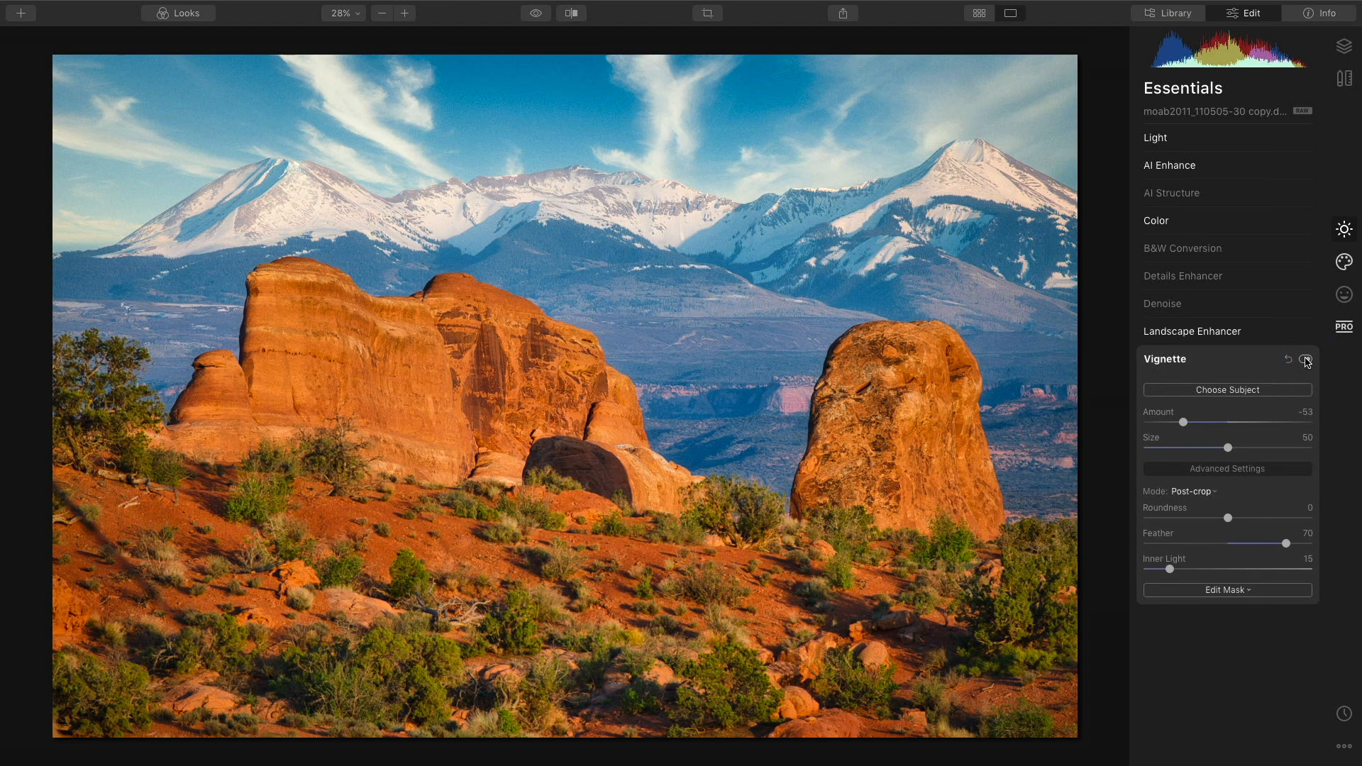